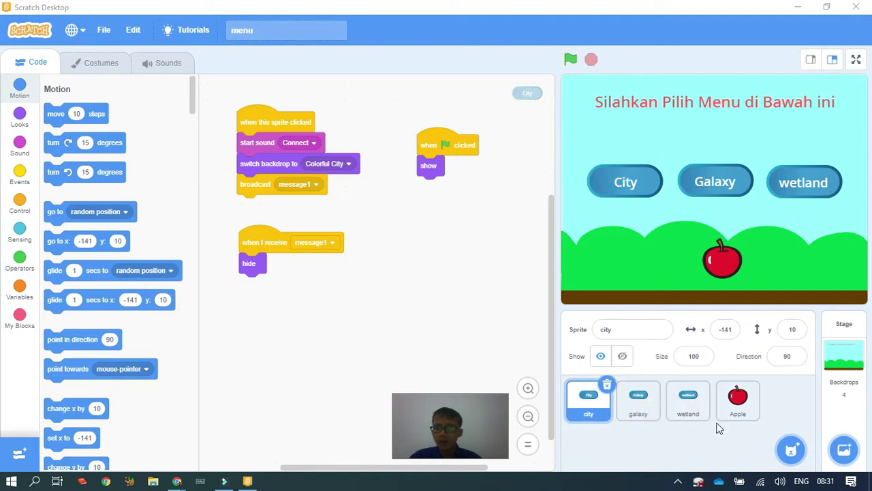
Step: Run the menu project and test the City, Galaxy and wetland buttons, restarting the project after each one
mouse_move(789, 449)
left_click(572, 61)
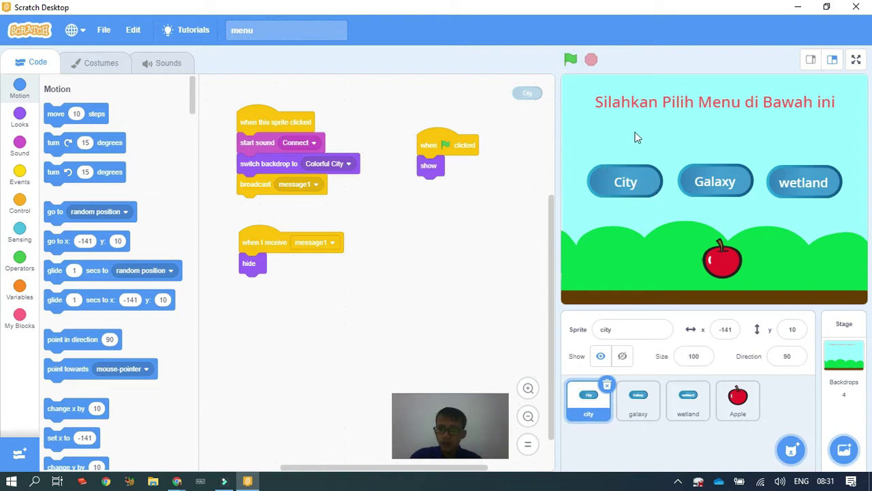
left_click(612, 187)
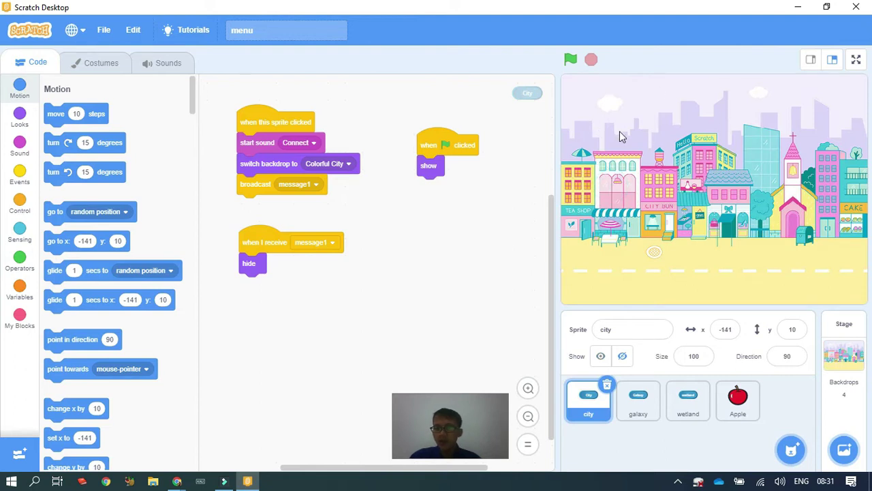
left_click(571, 61)
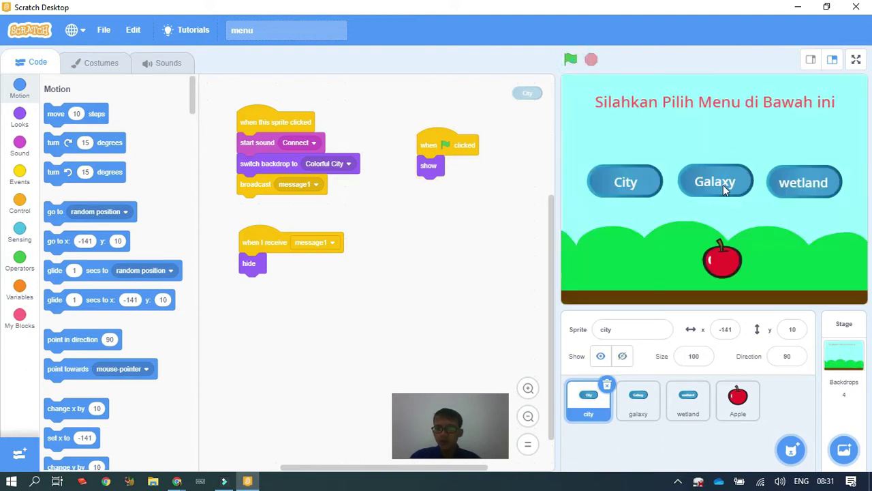
left_click(723, 184)
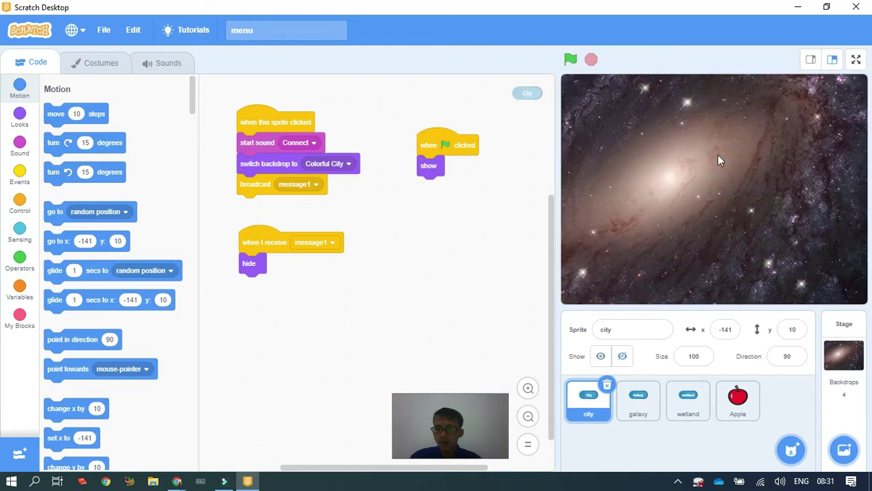
left_click(571, 60)
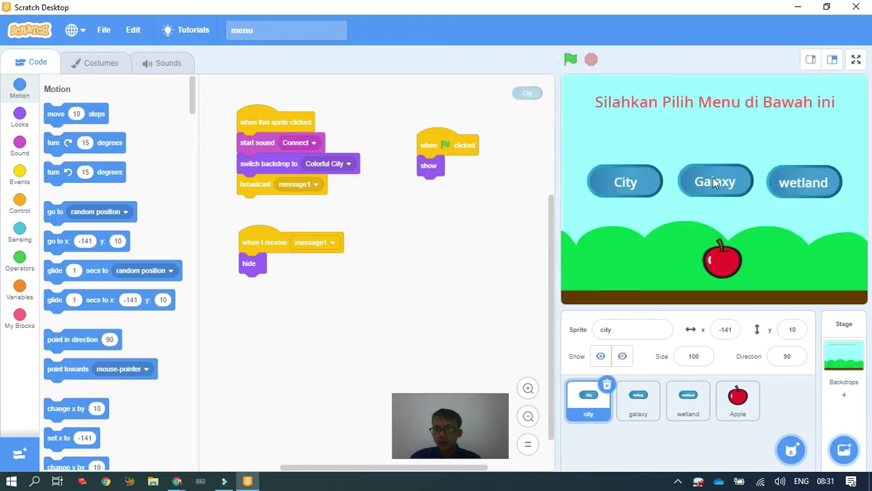
left_click(799, 196)
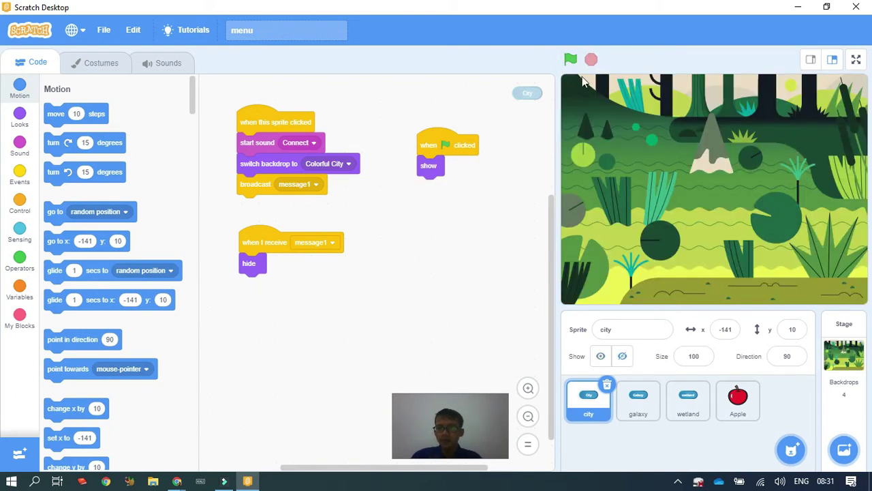
left_click(572, 61)
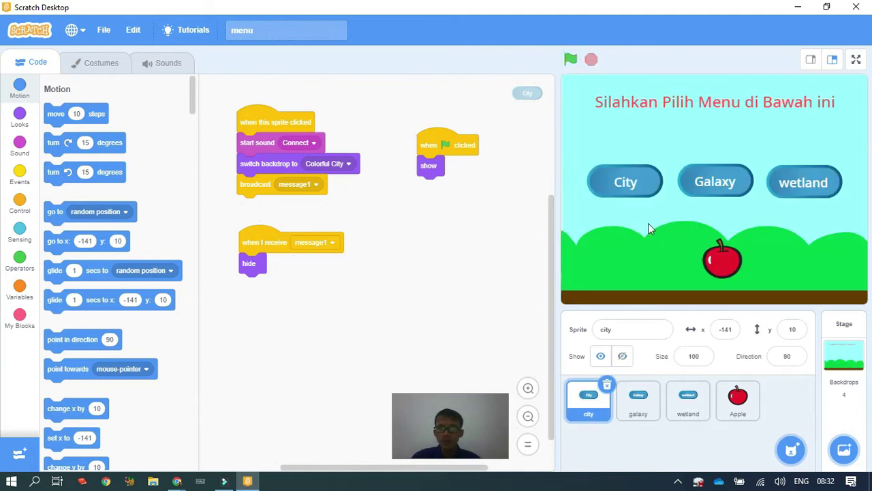
Step: Open Notepad and move its window over the block palette, clear of the stage
key("super")
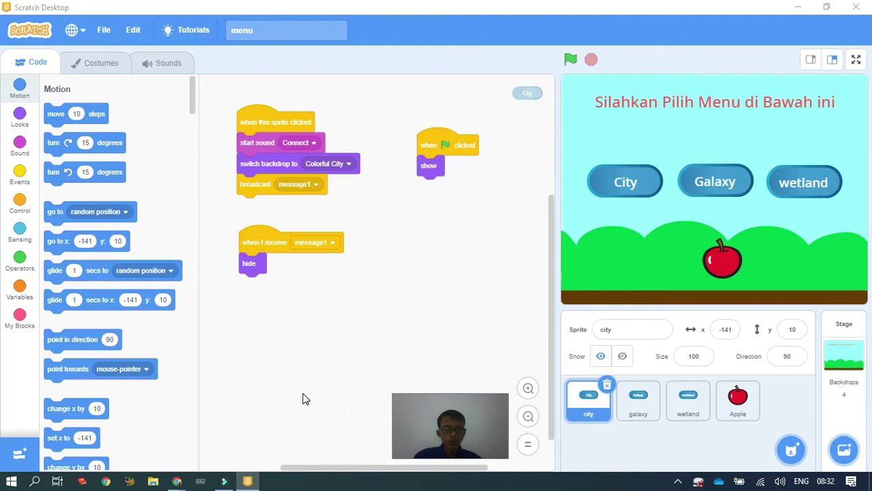
type("notepad")
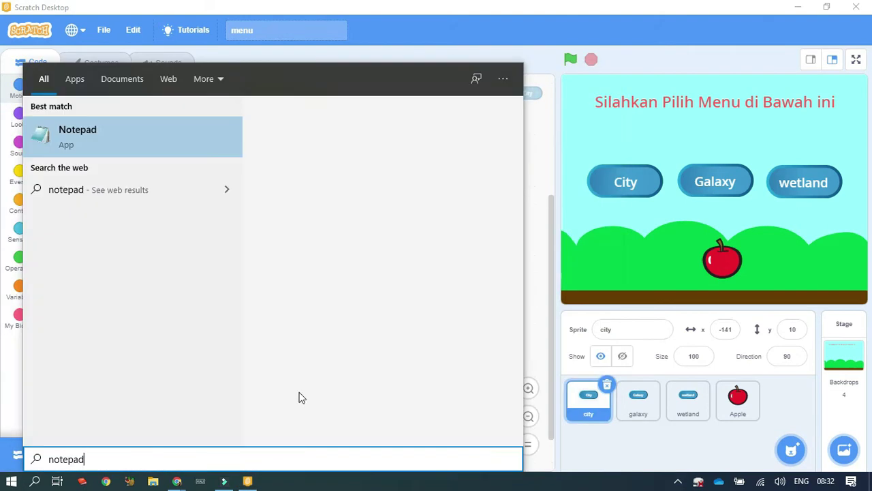
left_click(133, 137)
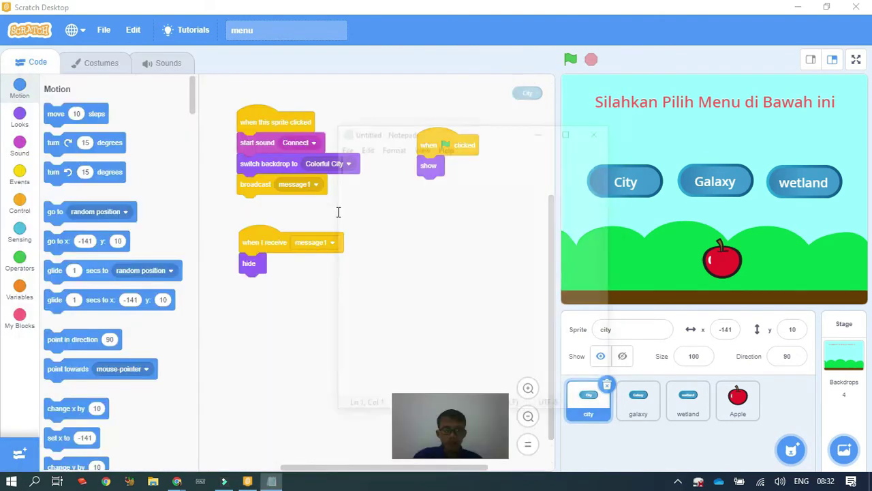
left_click_drag(447, 128, 187, 111)
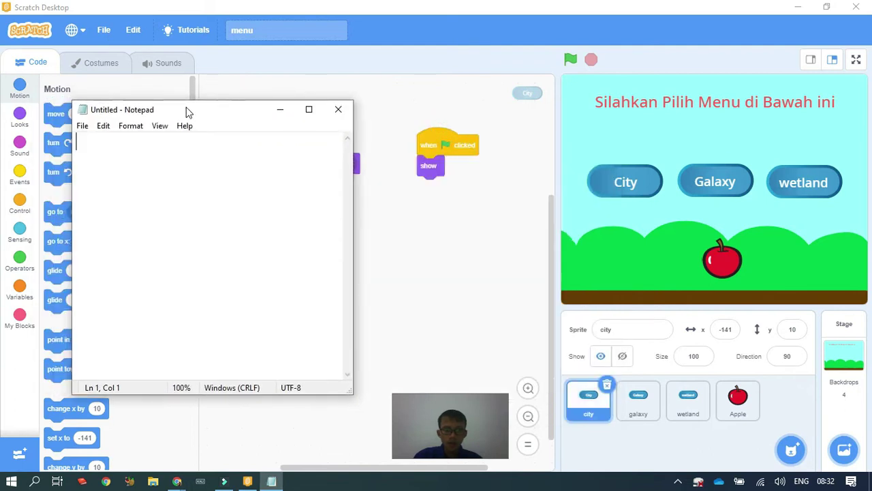
Step: Write the menu items "mp3 qur'an", "mp3 tafsir", "about us" and "exit" on separate lines, and minimize the note
type("mp3 q")
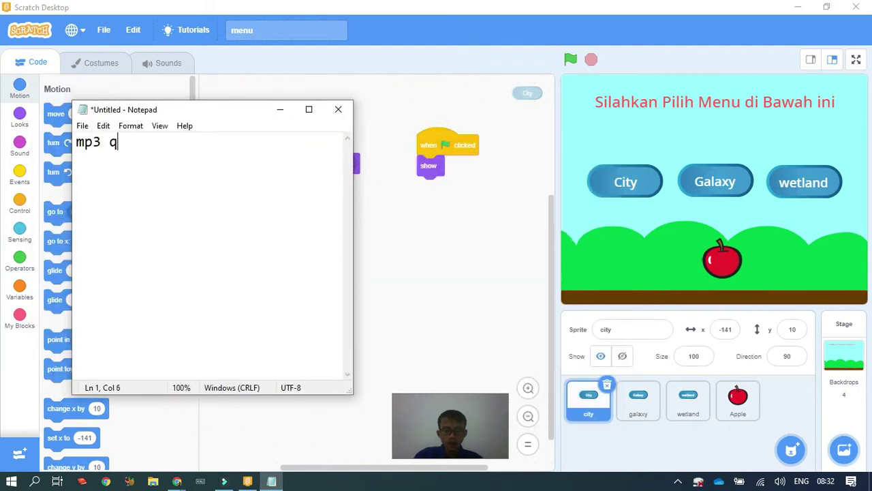
type("ur'an")
key("Return")
type("mp3 tafsir")
key("Return")
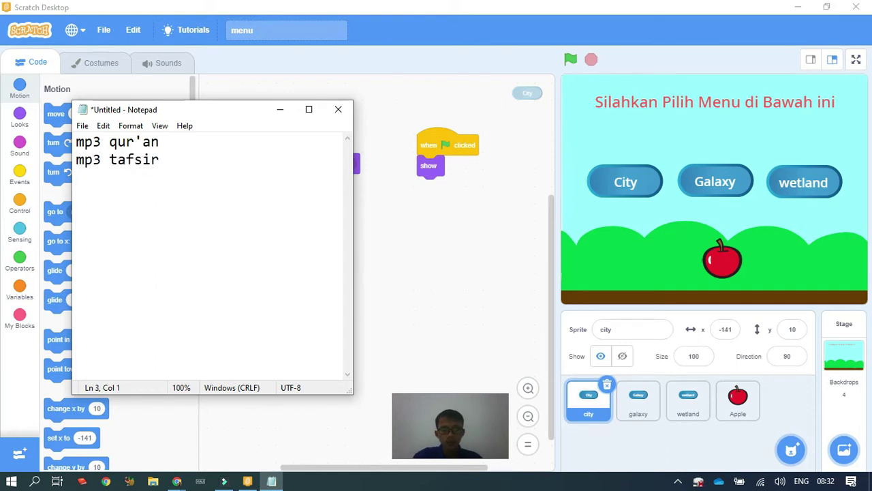
type("abou")
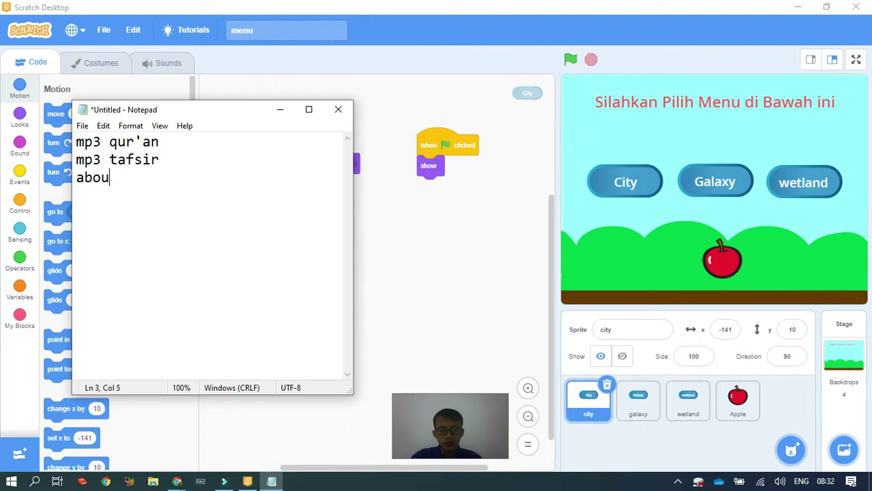
type("t us")
key("Return")
type("exit")
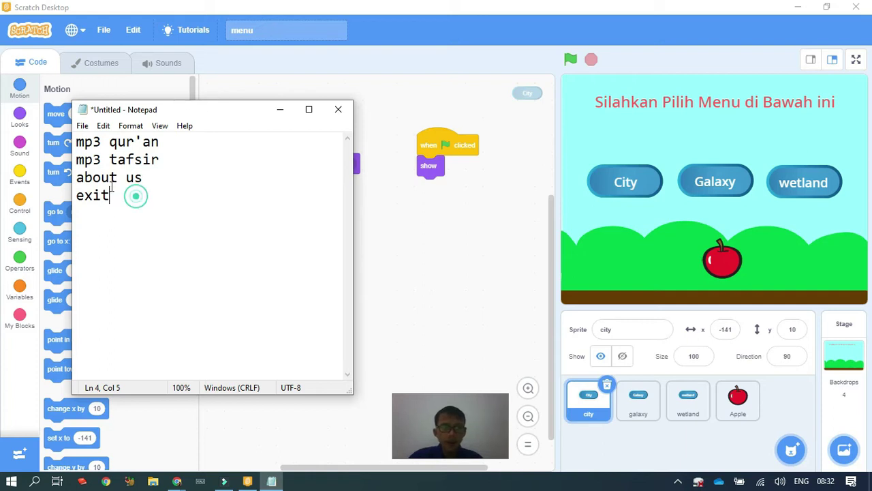
left_click_drag(136, 197, 73, 142)
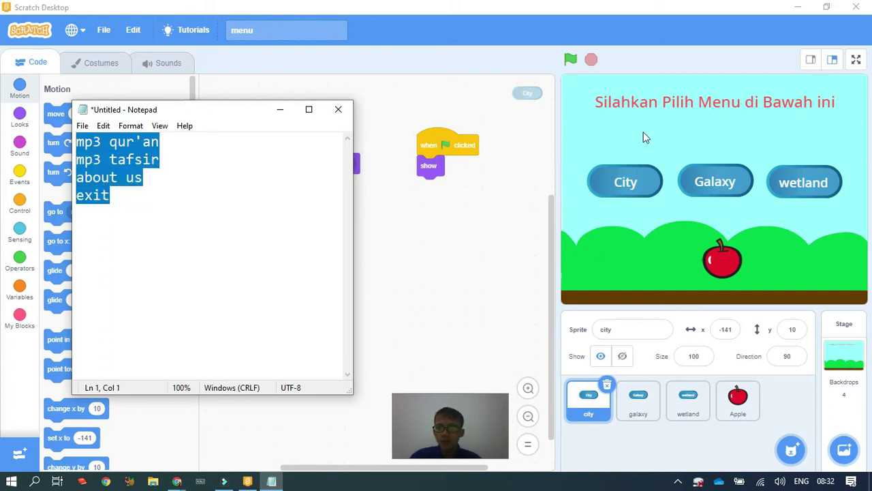
left_click(235, 232)
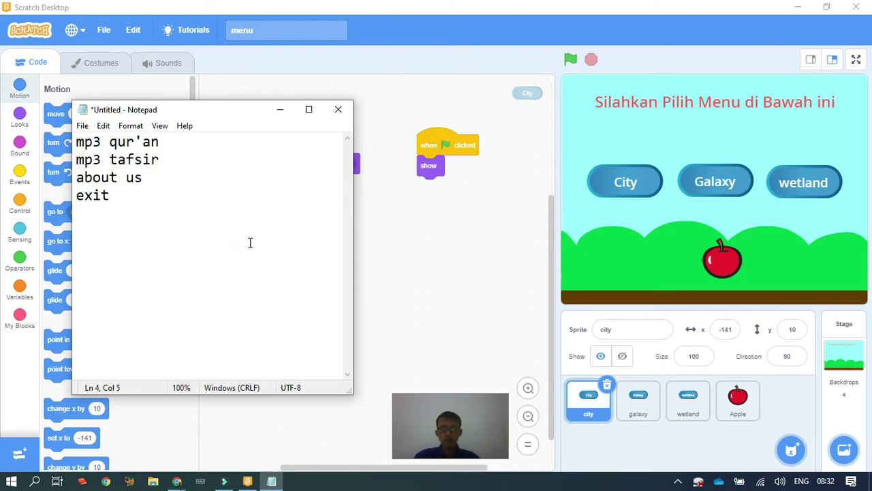
left_click(279, 110)
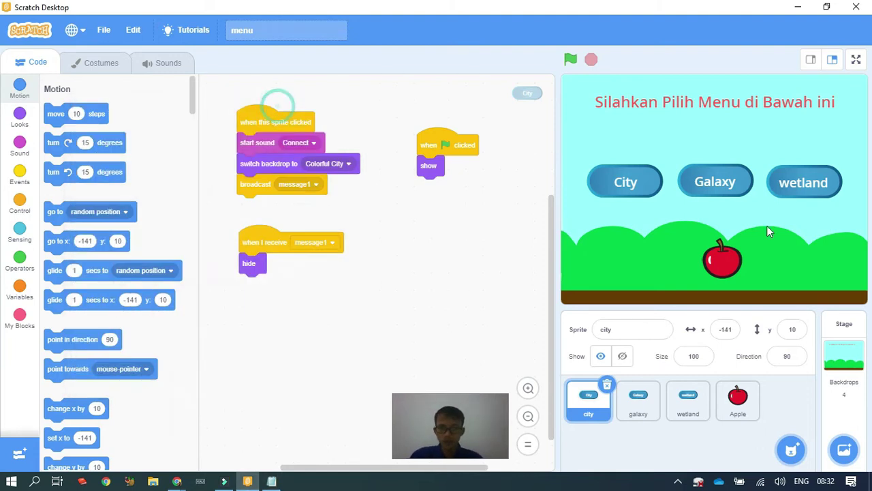
Step: Test the Galaxy and City buttons on the stage once more, restarting the project after each
left_click(709, 184)
left_click(570, 59)
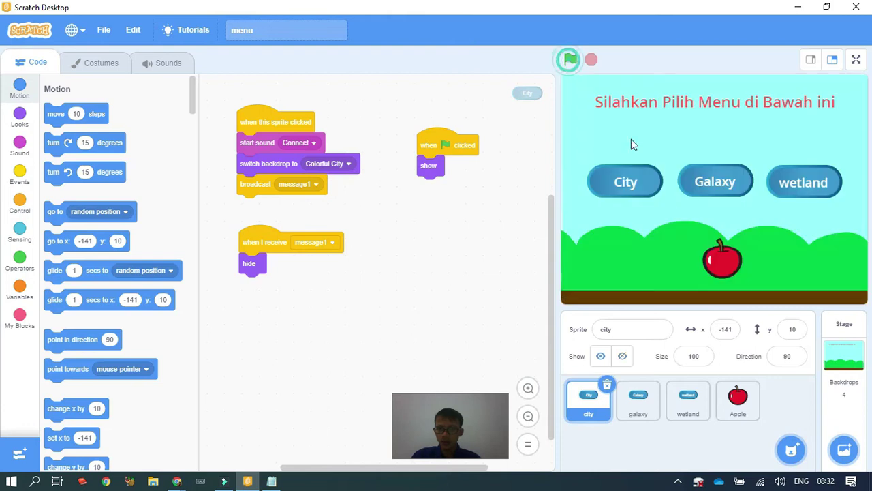
left_click(639, 193)
left_click(570, 59)
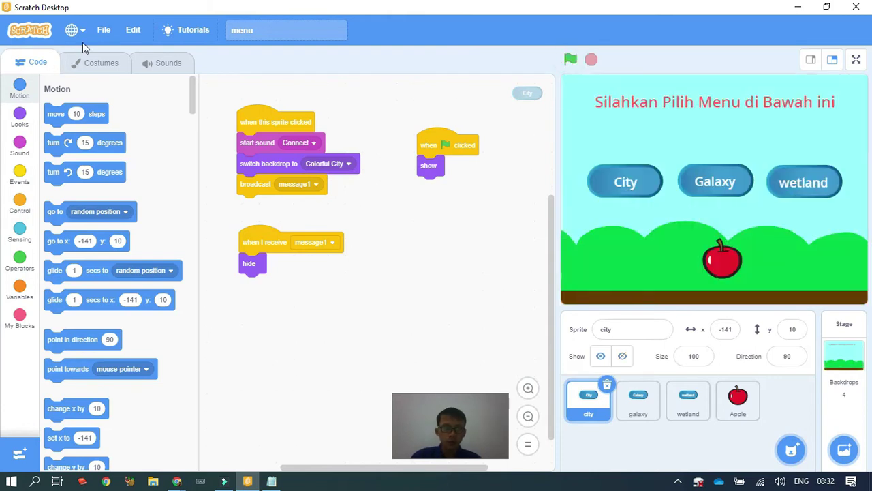
Step: Create a new project and delete its default cat sprite
left_click(104, 31)
left_click(109, 59)
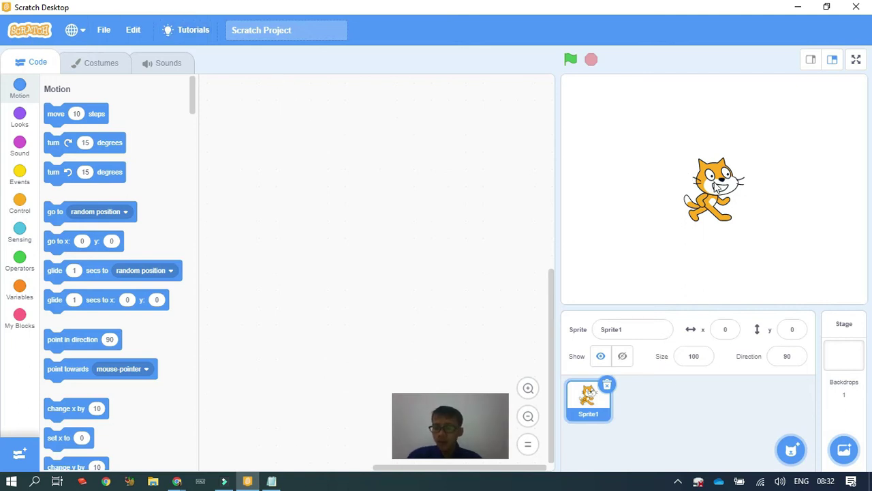
left_click(606, 385)
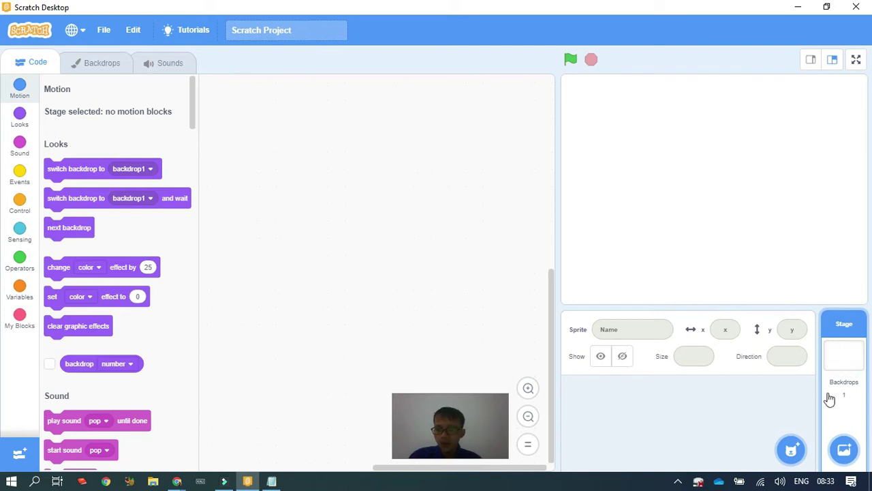
Step: Add the Stars backdrop from the backdrop library to the stage
left_click(103, 72)
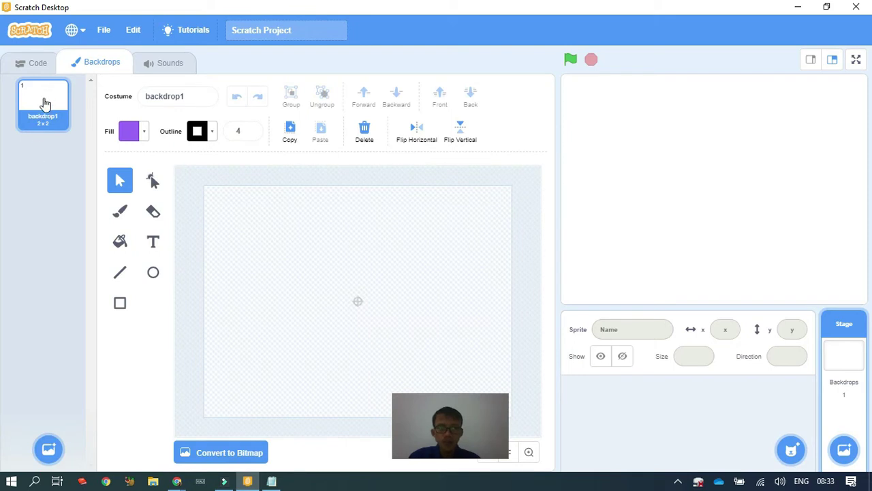
left_click(40, 64)
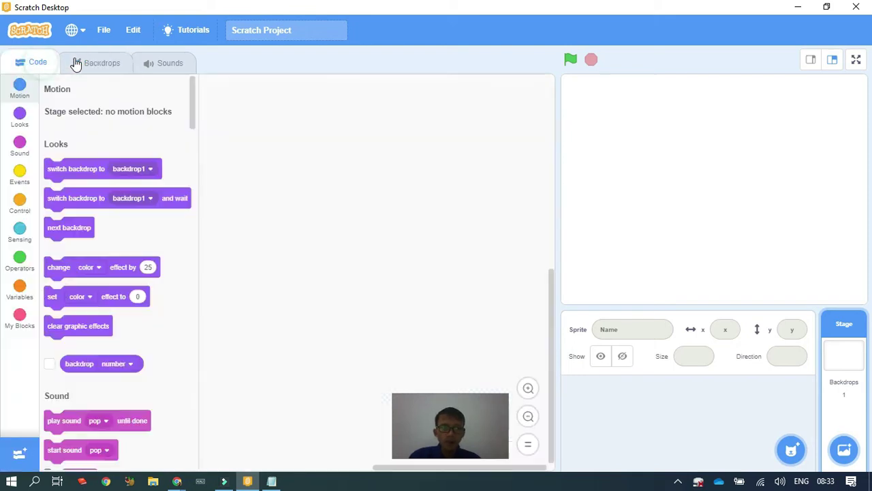
mouse_move(856, 442)
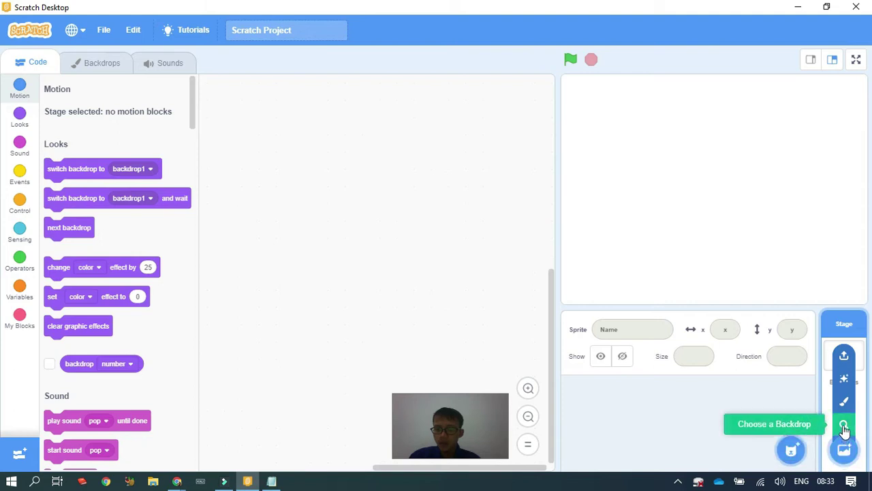
left_click(844, 426)
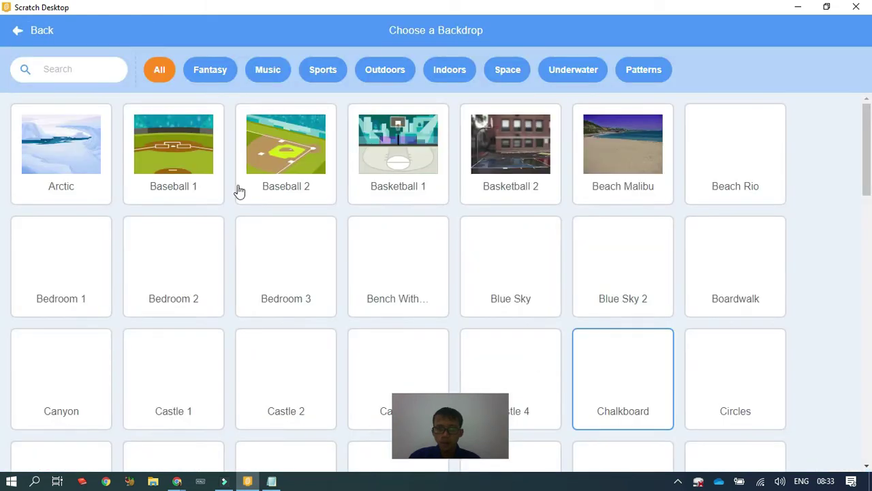
scroll(334, 268, "down", 1)
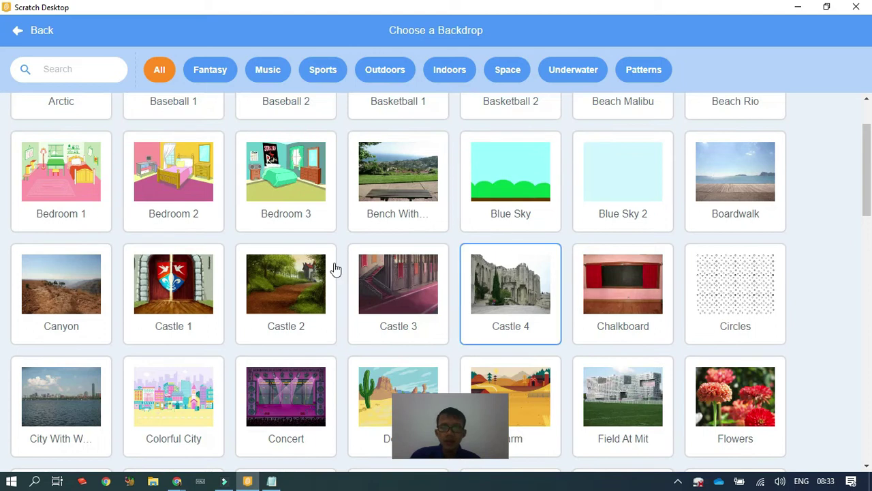
scroll(383, 272, "down", 2)
scroll(460, 285, "down", 2)
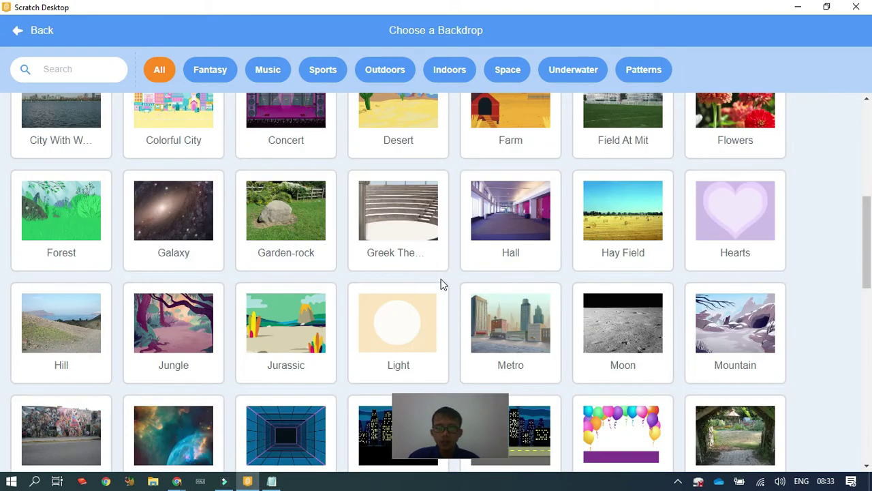
scroll(439, 287, "down", 1)
scroll(440, 286, "down", 2)
scroll(440, 266, "down", 1)
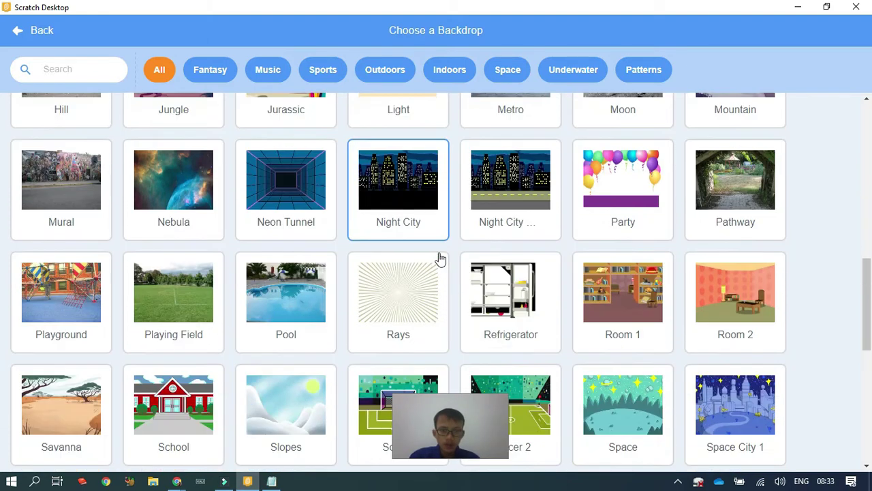
scroll(440, 257, "down", 3)
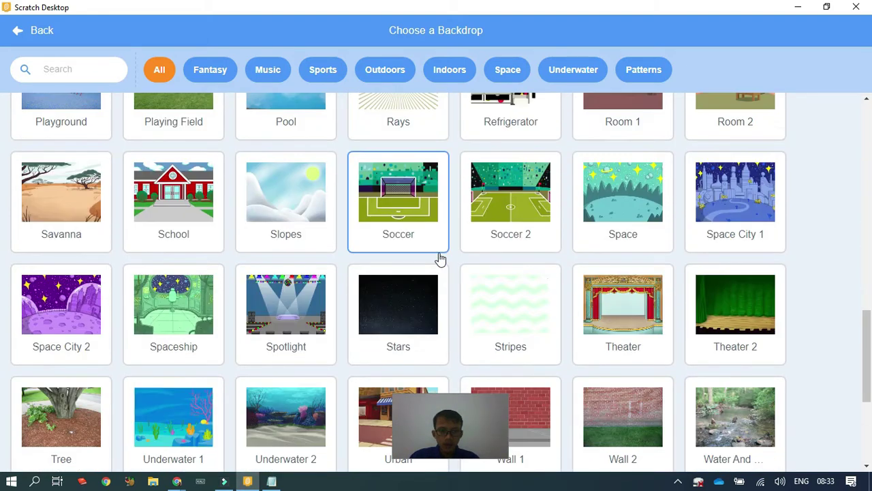
left_click(405, 305)
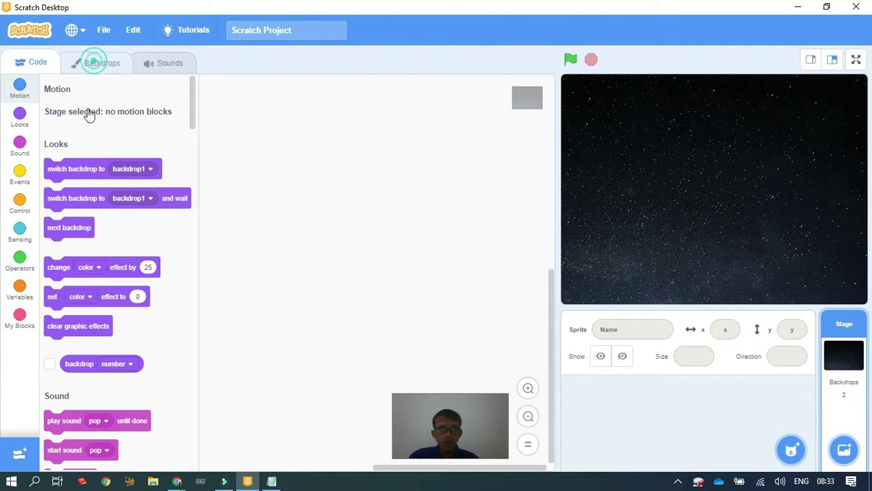
Step: Delete the blank backdrop1 so that only Stars is kept, and return to the stage's code
left_click(94, 63)
left_click(47, 103)
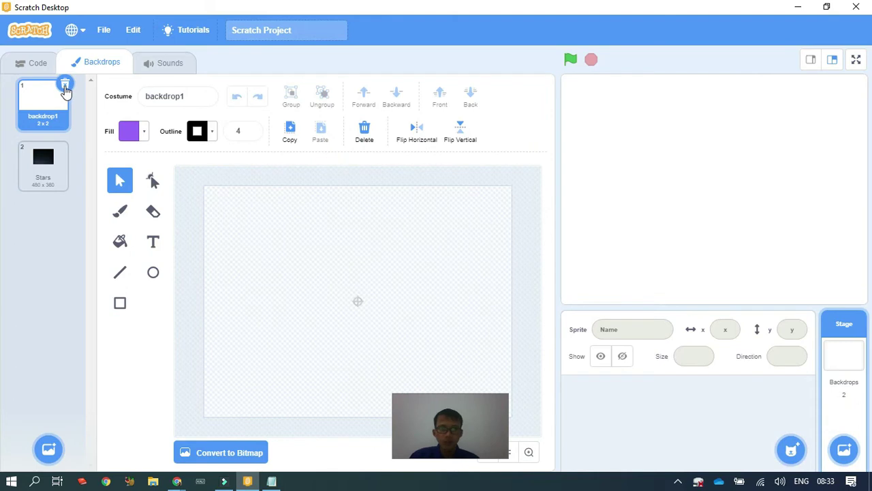
left_click(65, 86)
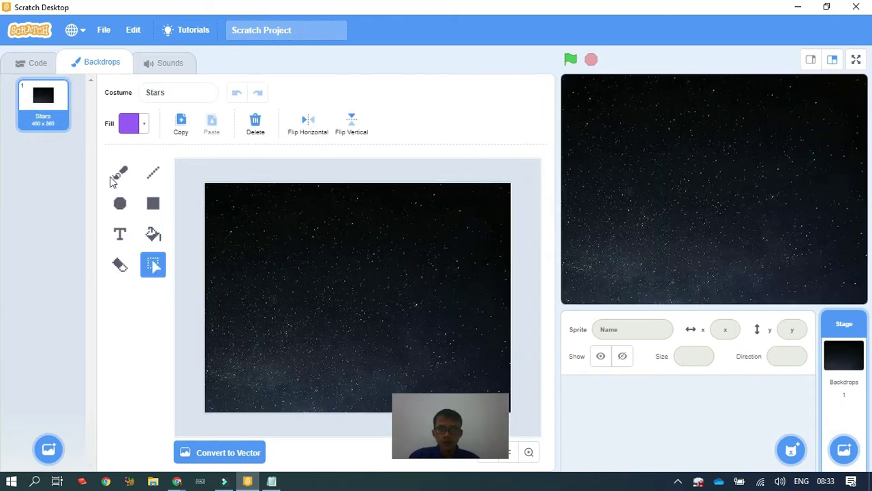
left_click(30, 67)
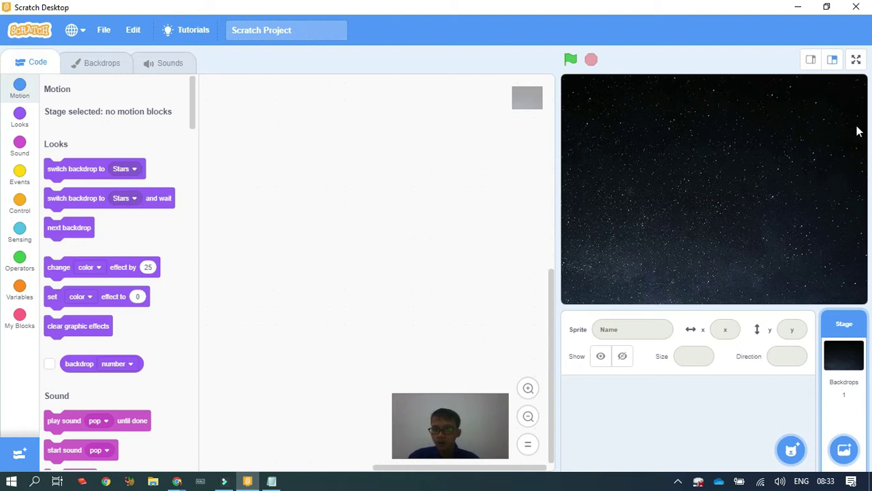
Step: Review the menu labels listed in Notepad, highlighting mp3 qur'an, and return to Scratch
left_click(271, 481)
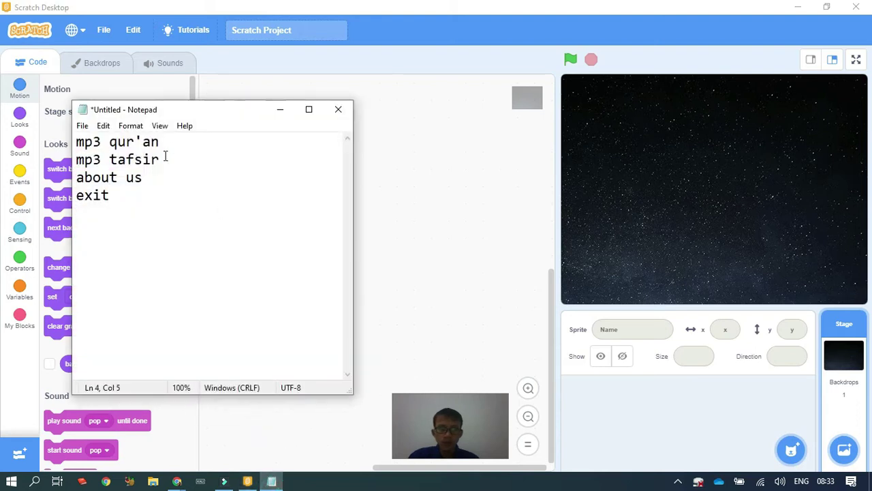
left_click_drag(165, 144, 76, 142)
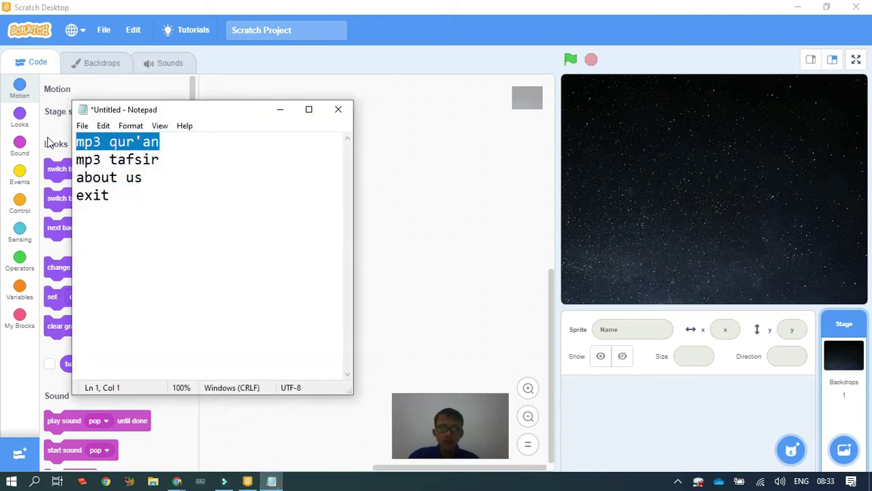
left_click(397, 156)
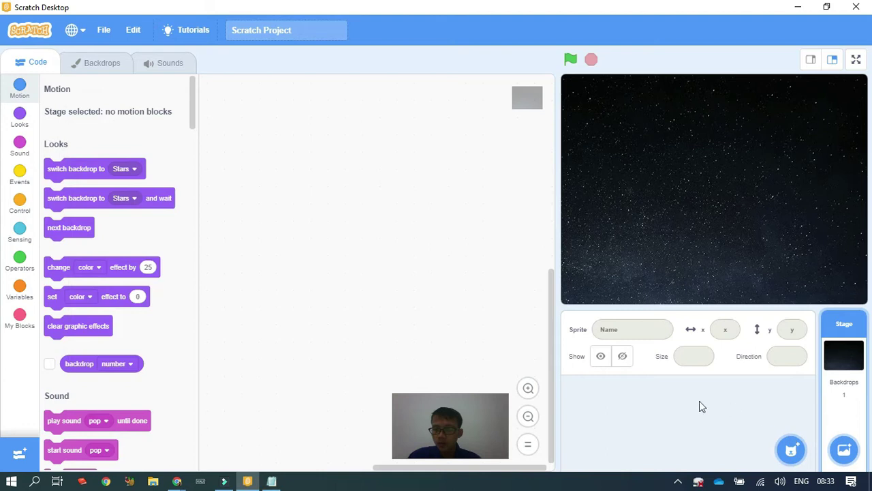
Step: Add the blue Button2 sprite from the sprite library and place it just above the stage's centre, at about x 0, y 38
mouse_move(787, 455)
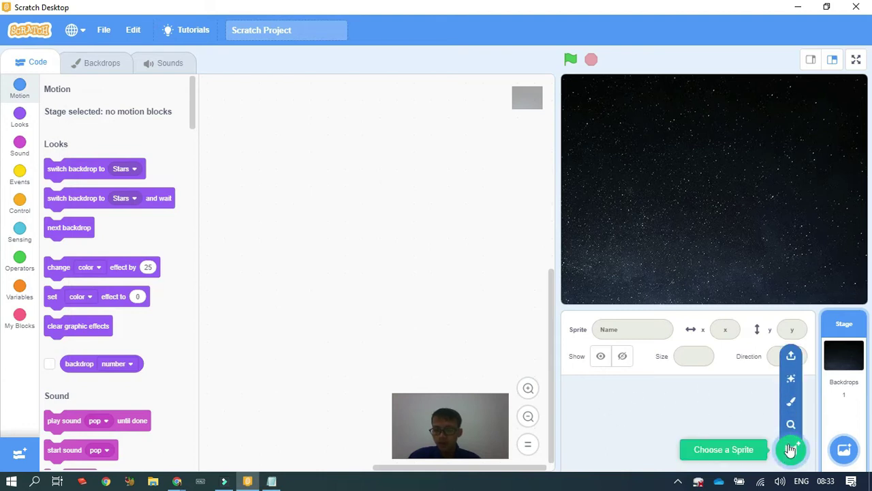
left_click(789, 426)
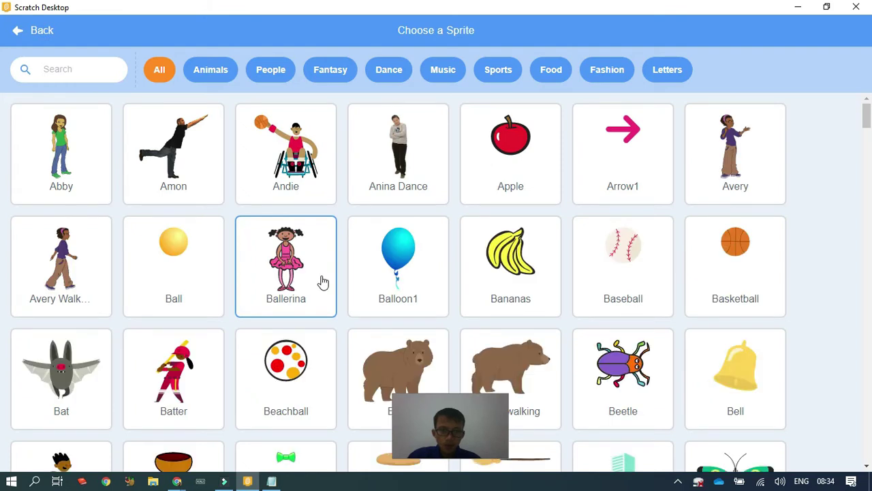
scroll(323, 281, "down", 3)
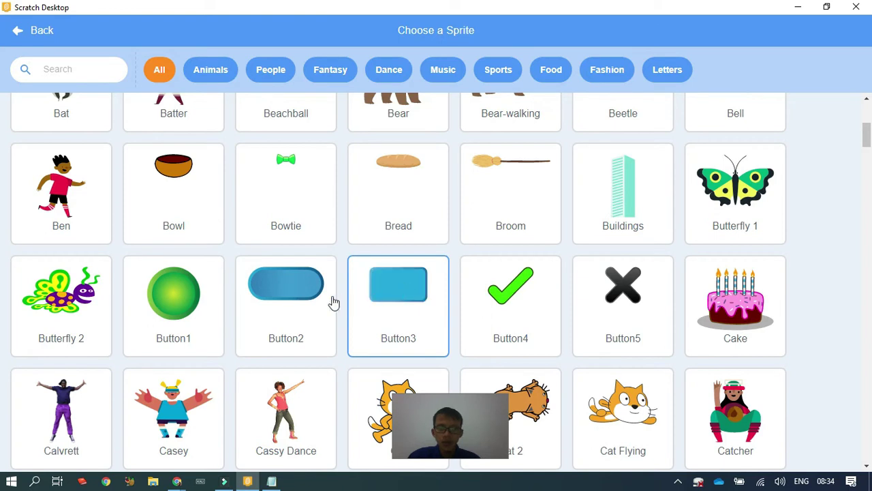
left_click(304, 288)
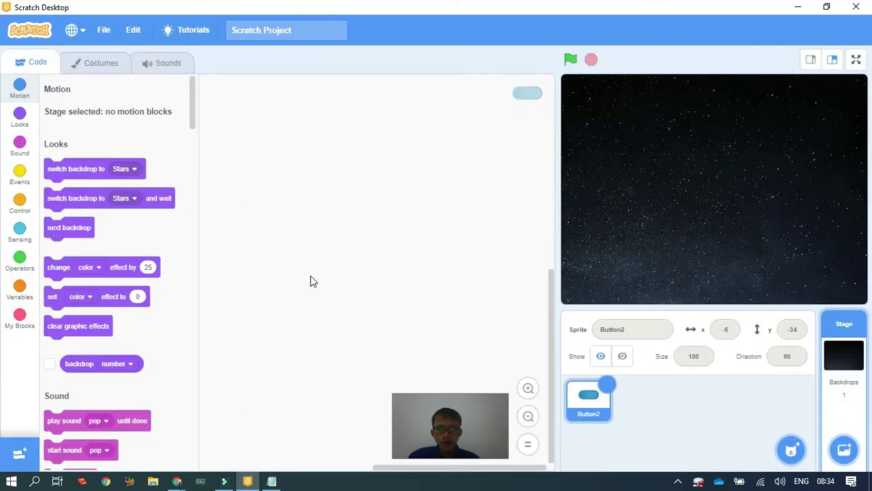
left_click_drag(716, 193, 714, 171)
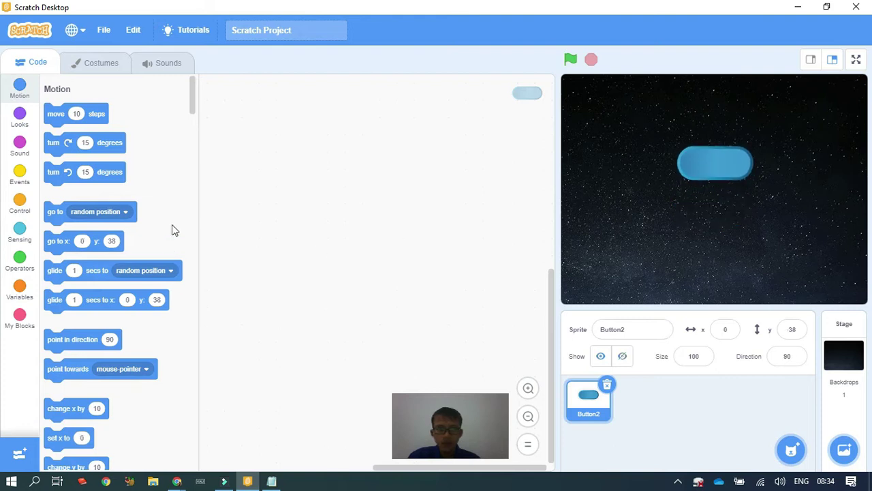
Step: Add the text "MP3 Qur'an" to the button2-a costume
left_click(100, 67)
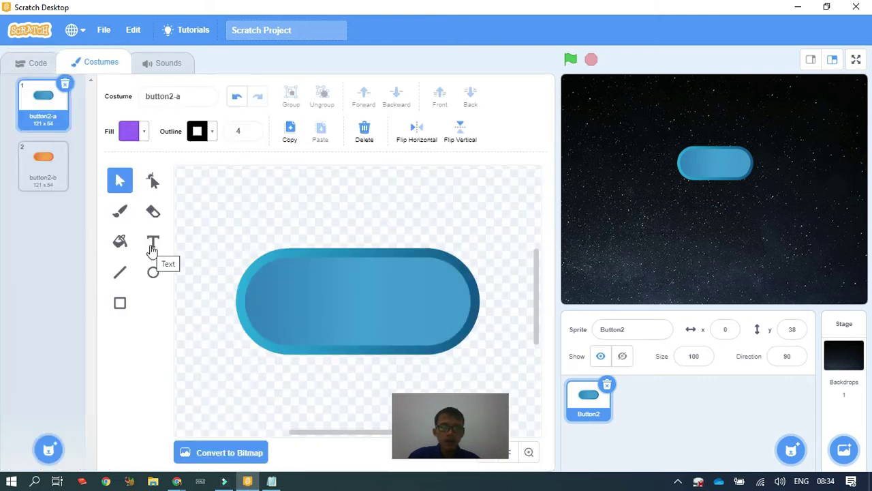
left_click(151, 242)
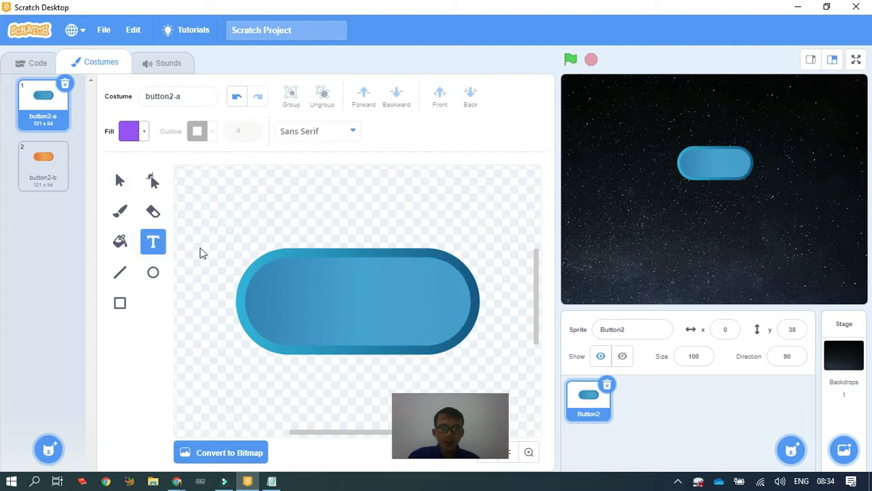
left_click(315, 304)
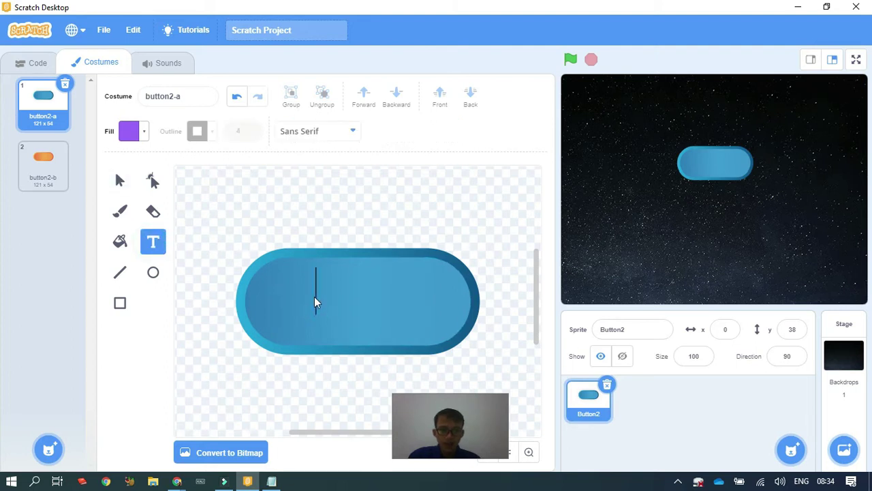
left_click(152, 248)
left_click(314, 295)
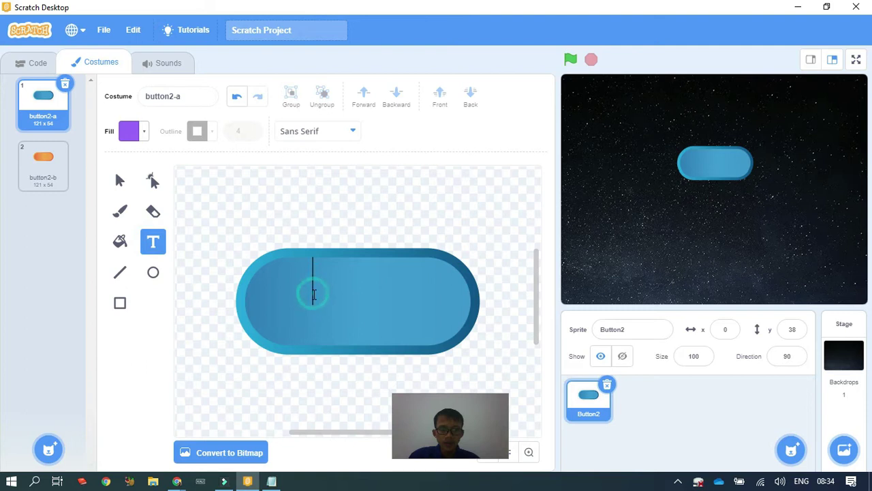
type("MP")
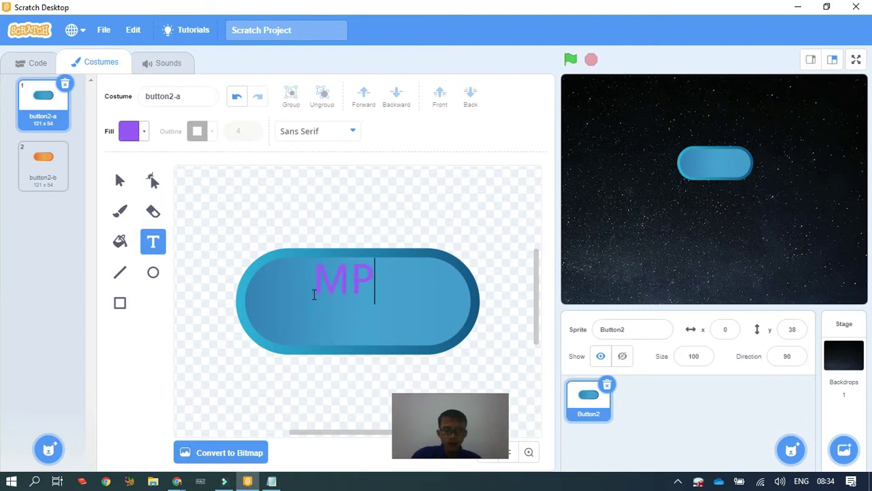
type("3 Qur'an")
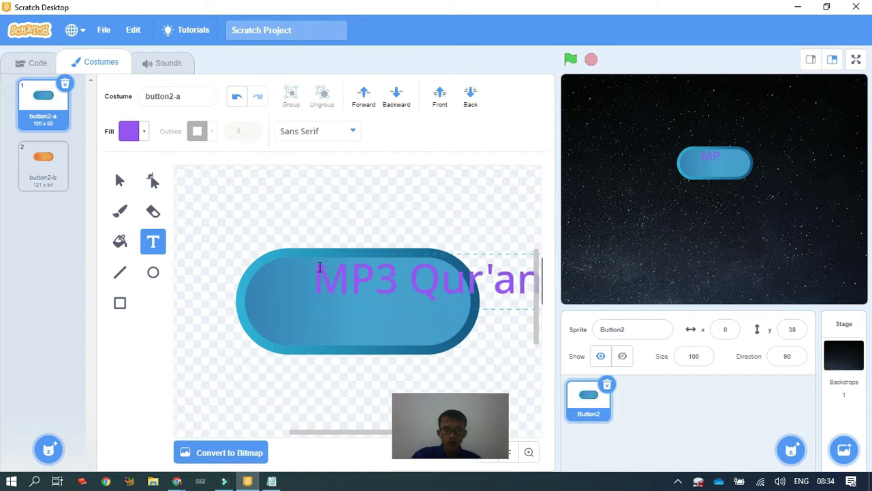
Step: Scale down the MP3 Qur'an text to fit inside the button shape and centre it there
key("ctrl+a")
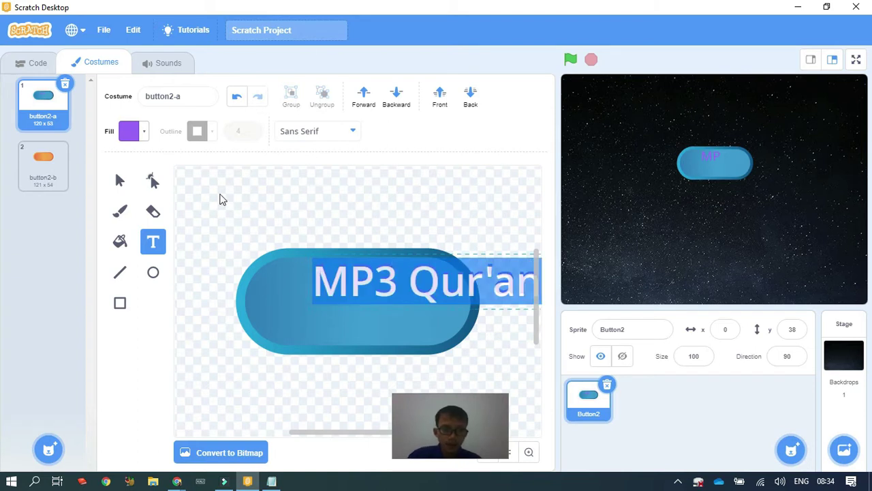
left_click(114, 180)
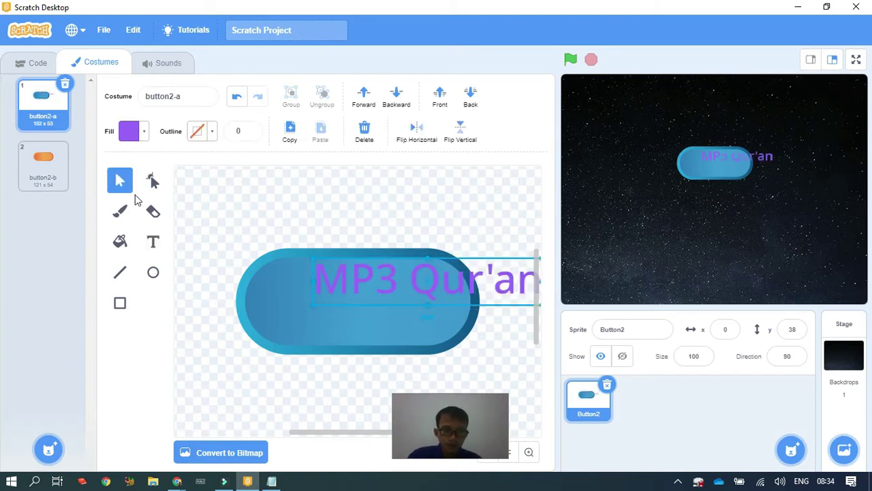
left_click_drag(361, 273, 304, 291)
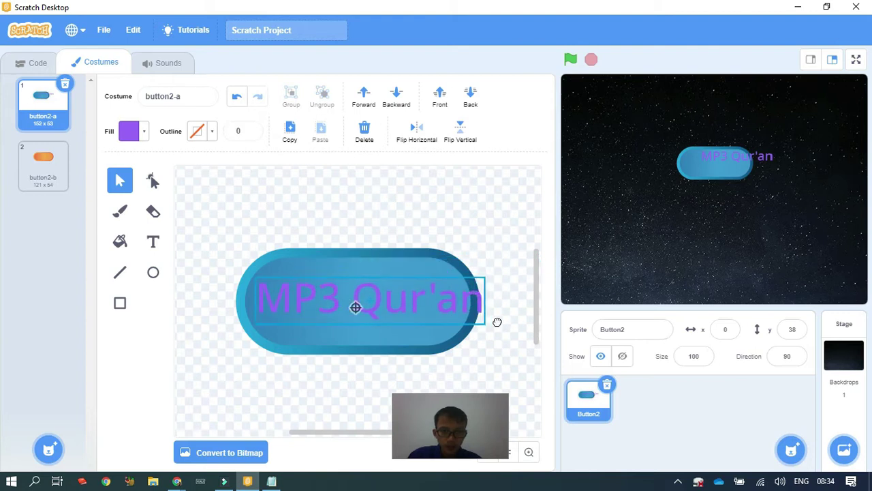
left_click_drag(485, 325, 432, 310)
left_click_drag(350, 308, 371, 317)
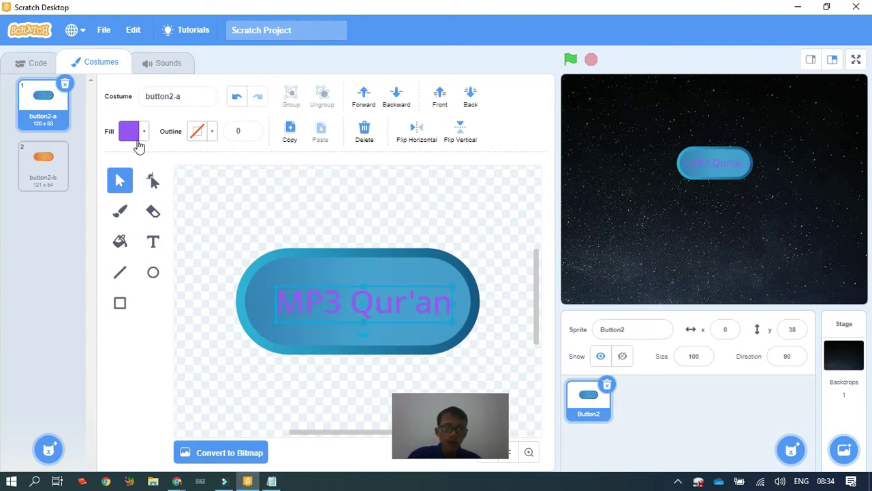
Step: Recolour the MP3 Qur'an text white with saturation 0, then nudge the button on the stage to about x 2, y 40
left_click(140, 132)
left_click_drag(141, 206, 53, 242)
left_click(254, 310)
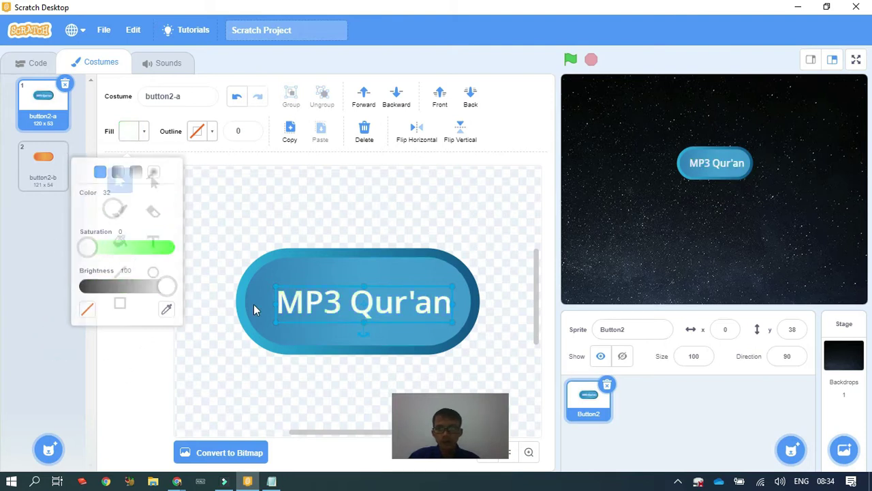
left_click(30, 62)
left_click_drag(713, 164, 716, 162)
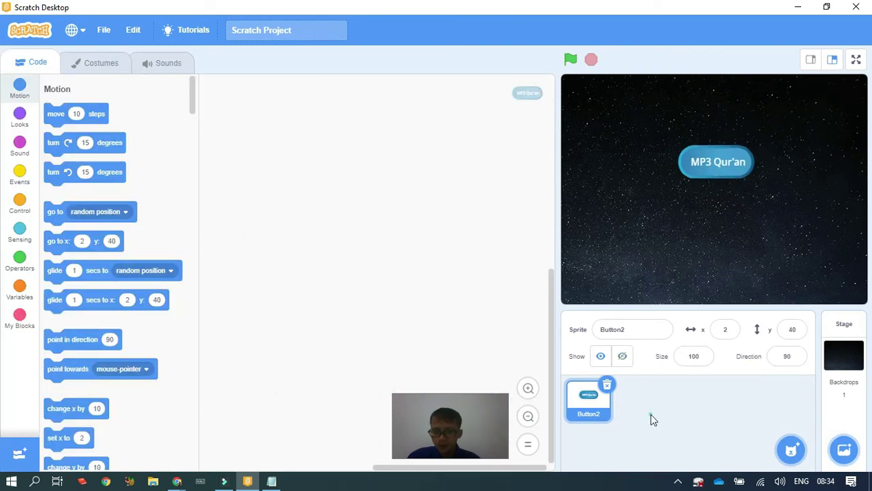
Step: Duplicate the MP3 Qur'an button sprite twice
right_click(599, 413)
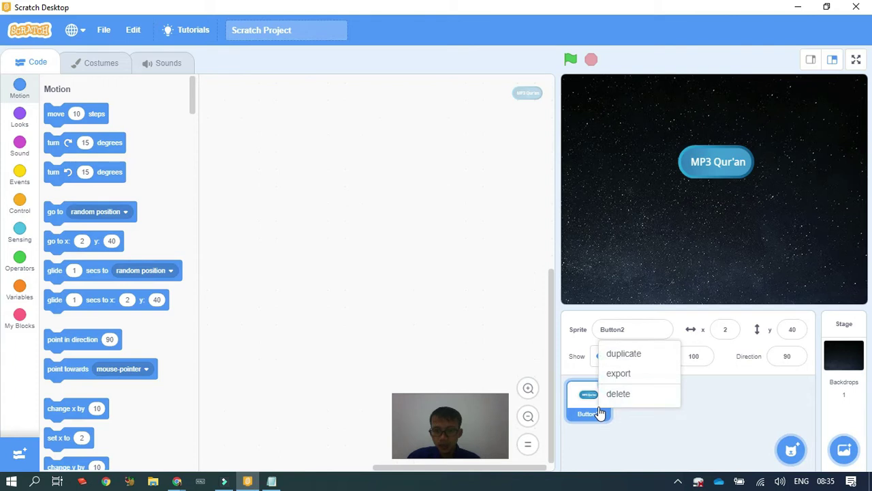
left_click(624, 355)
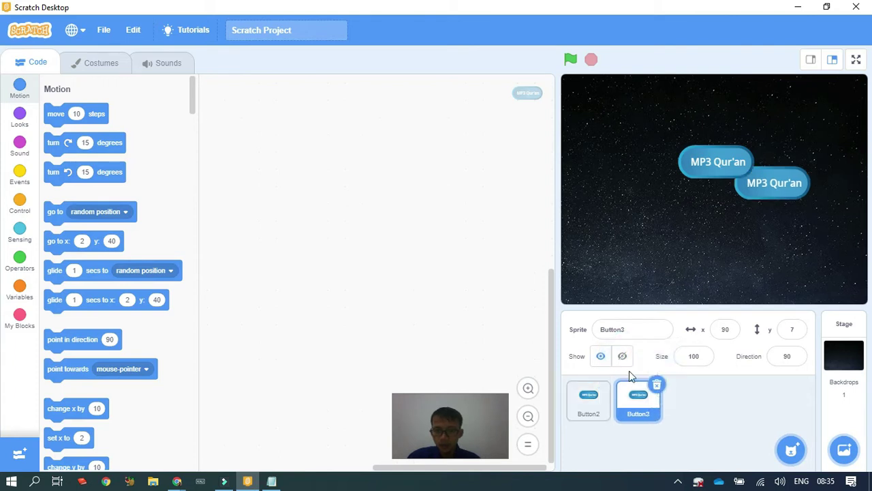
right_click(644, 408)
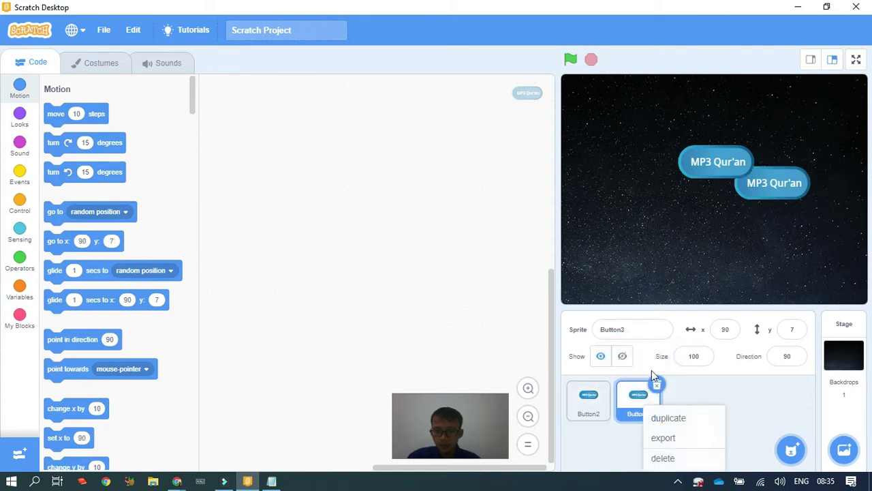
left_click(670, 419)
Step: Check the menu labels in Notepad against the buttons and duplicate the Button4 sprite to make a fourth button
left_click(276, 483)
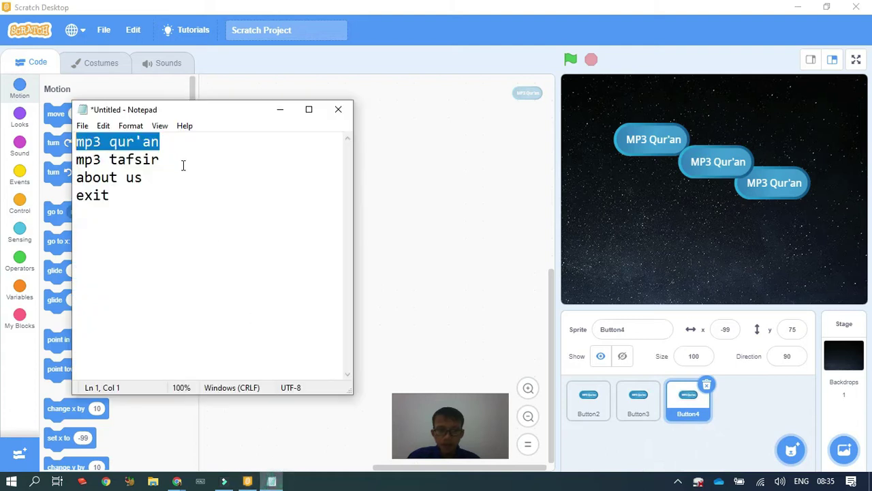
left_click(176, 146)
left_click(163, 181)
left_click(154, 199)
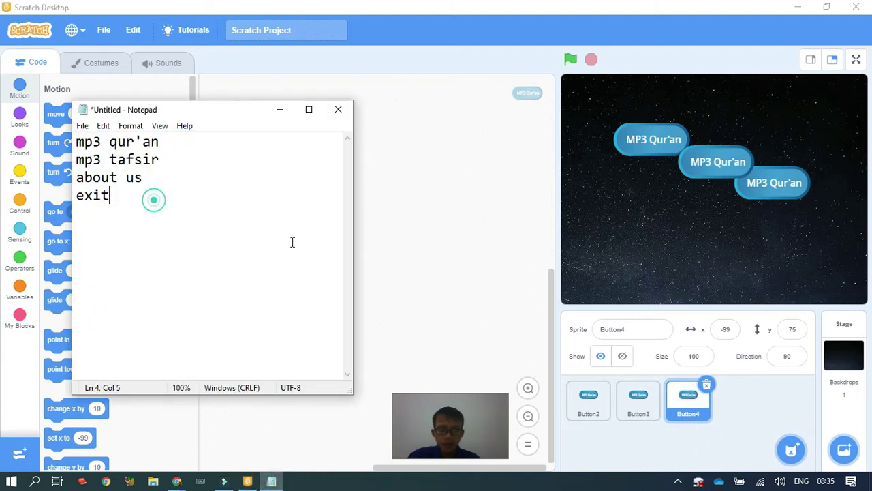
left_click(708, 447)
right_click(701, 418)
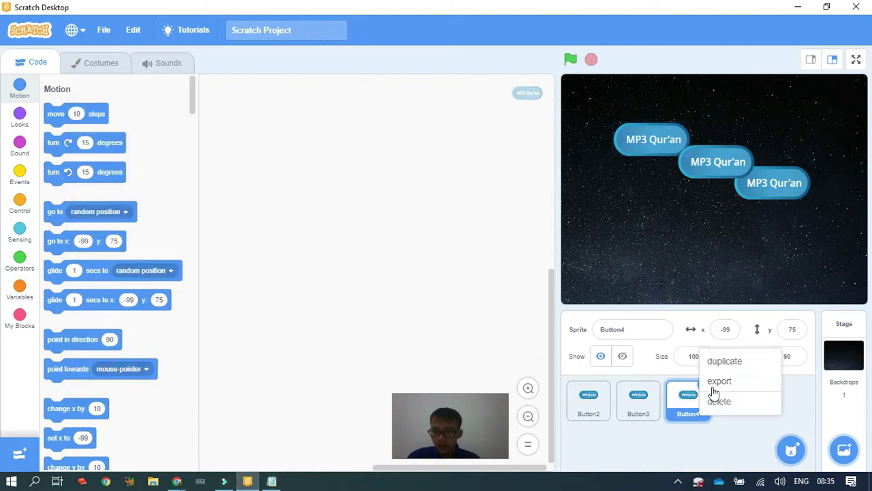
left_click(725, 361)
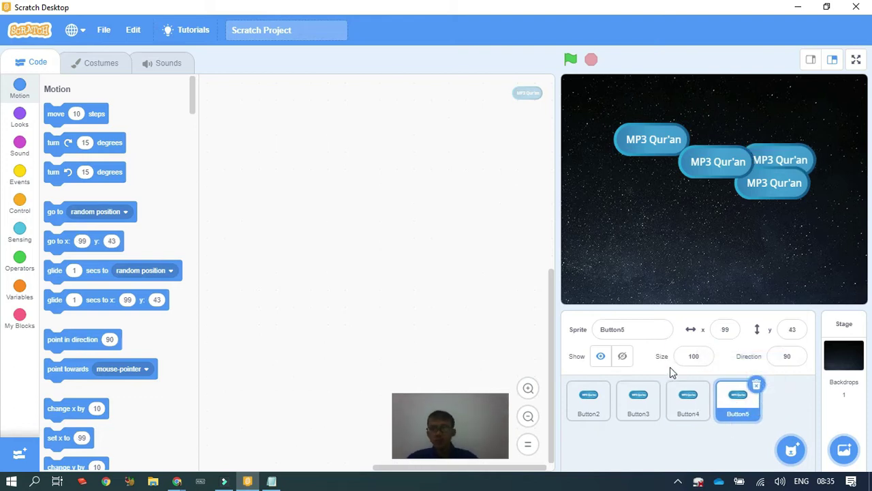
Step: Try arranging the four buttons in a vertical column down the middle of the stage
left_click_drag(708, 169, 647, 244)
left_click_drag(650, 147, 650, 185)
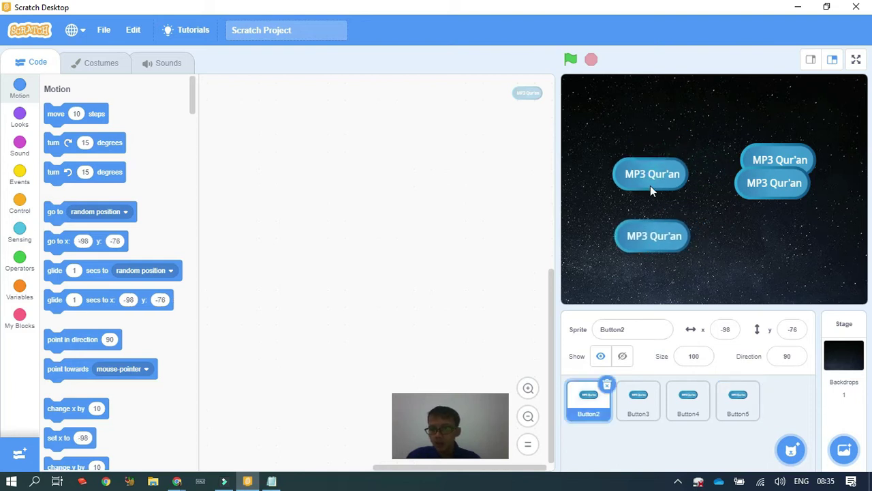
left_click(783, 186)
mouse_move(782, 186)
left_mouse_down()
mouse_move(789, 243)
mouse_move(784, 192)
left_mouse_up()
left_click_drag(671, 185, 736, 138)
left_click_drag(785, 176, 723, 180)
left_click_drag(666, 241, 735, 234)
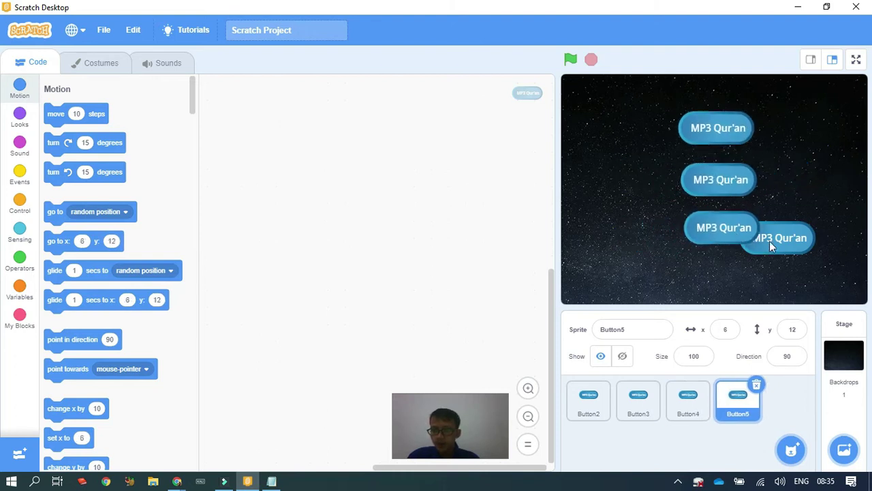
left_click(783, 247)
left_click_drag(788, 250, 733, 276)
Step: Spread the four buttons into a rough two-by-two grid in the lower half of the stage
left_click_drag(728, 189, 801, 197)
left_click_drag(717, 127, 650, 191)
left_click_drag(708, 217, 787, 245)
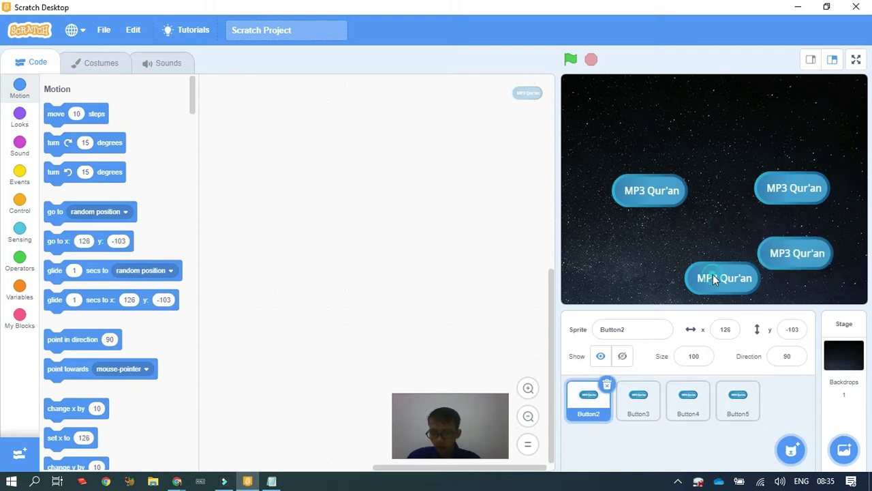
left_click_drag(718, 279, 653, 254)
Step: Nudge the grid's buttons into alignment, with Button4 at about x -90, y -22 and Button5 at about x 106, y -19
left_click_drag(663, 204, 668, 212)
mouse_move(792, 191)
left_mouse_down()
mouse_move(782, 210)
mouse_move(778, 197)
left_mouse_up()
mouse_move(801, 249)
left_mouse_down()
mouse_move(783, 249)
mouse_move(794, 248)
left_mouse_up()
left_click_drag(783, 202, 783, 200)
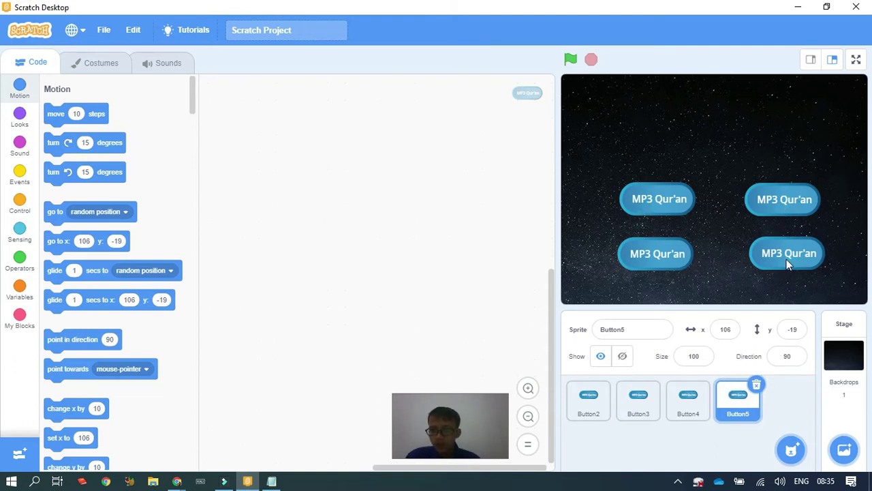
left_click_drag(780, 263, 779, 266)
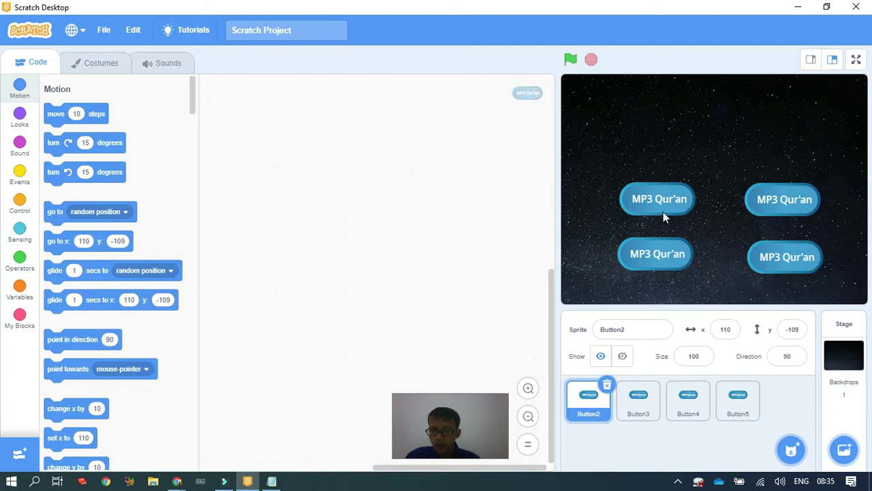
left_click_drag(661, 259, 664, 259)
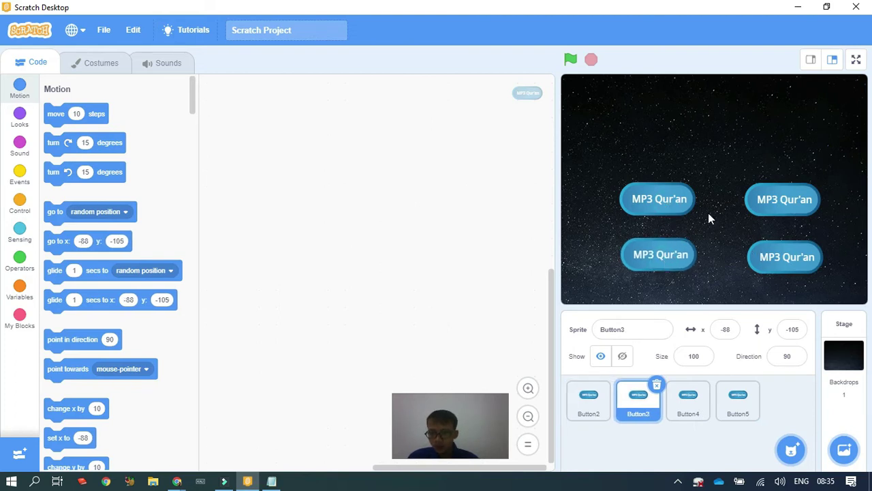
left_click_drag(662, 205, 663, 209)
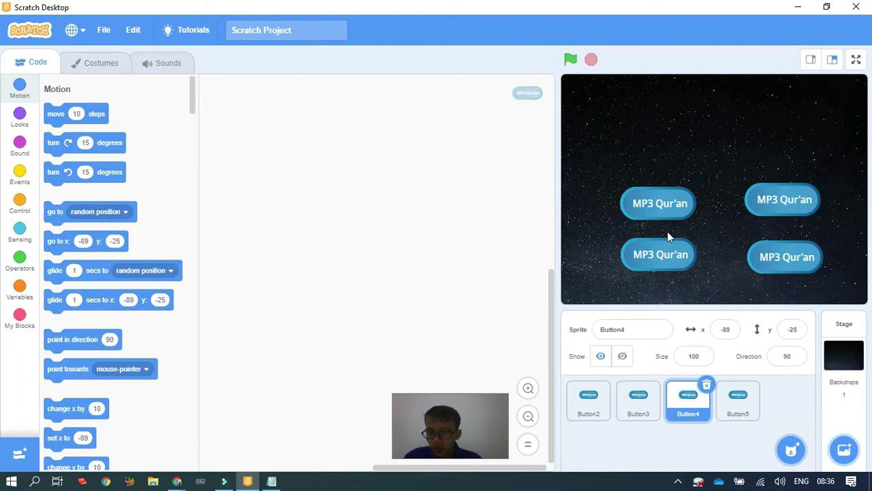
left_click_drag(662, 206, 660, 205)
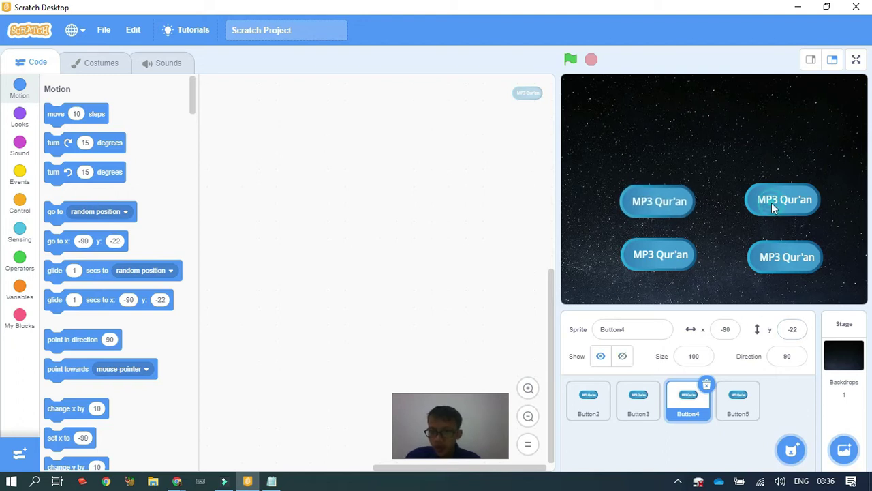
Step: Move the Button5 sprite to about x 112 and set its y position to -22
left_click_drag(772, 202, 776, 206)
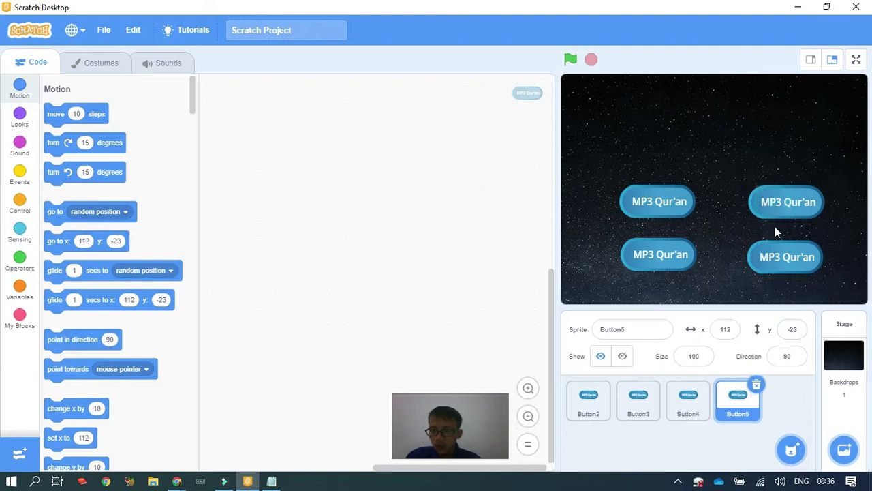
left_click(795, 328)
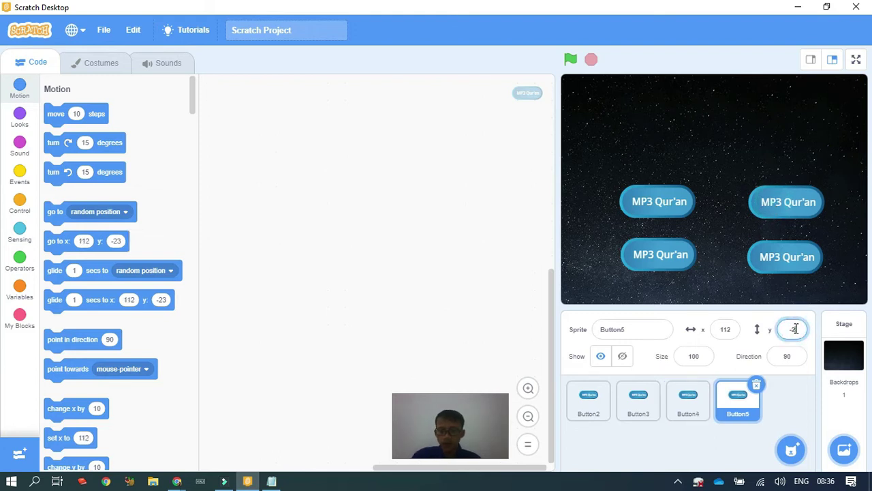
key("Return")
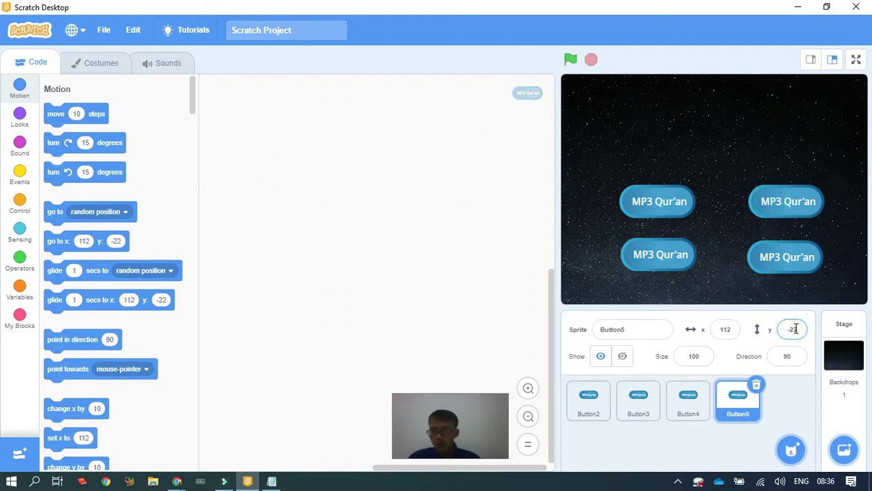
Step: Nudge Button3 to about x -83, y -108, then move Button2 to about x 119 and set its y to -108
left_click_drag(653, 261, 656, 263)
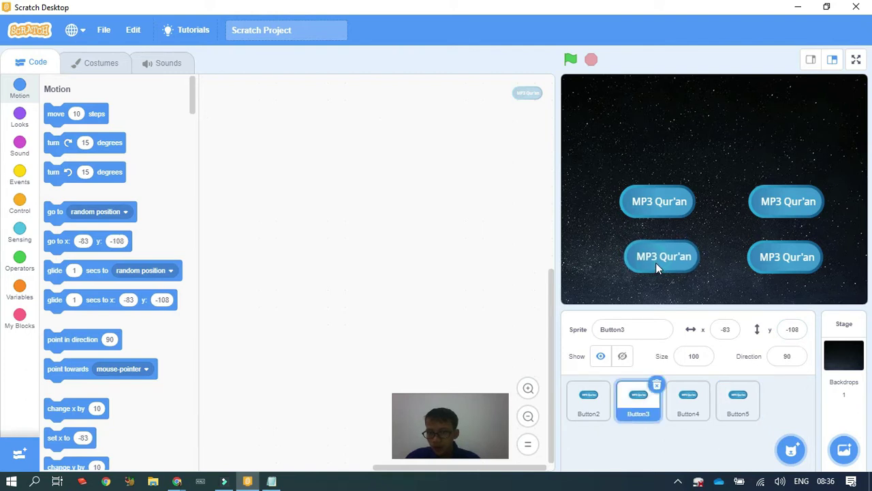
left_click_drag(782, 249, 787, 250)
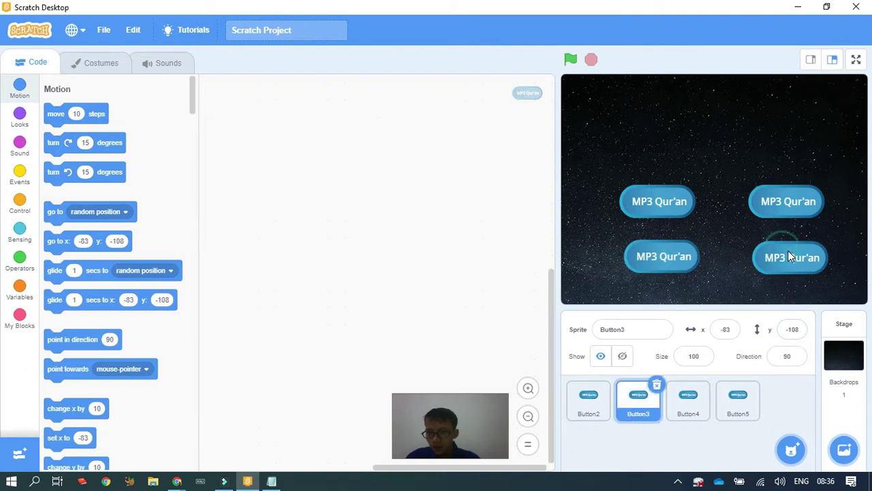
left_click(793, 330)
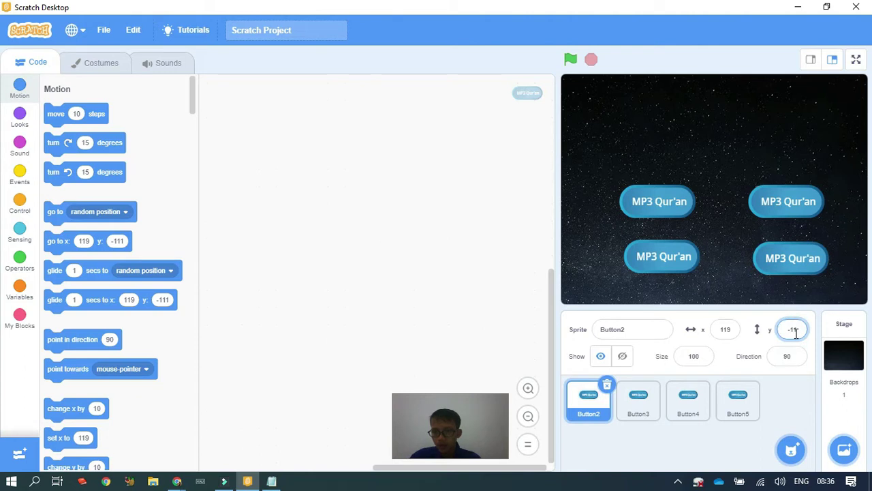
type("-108")
key("Return")
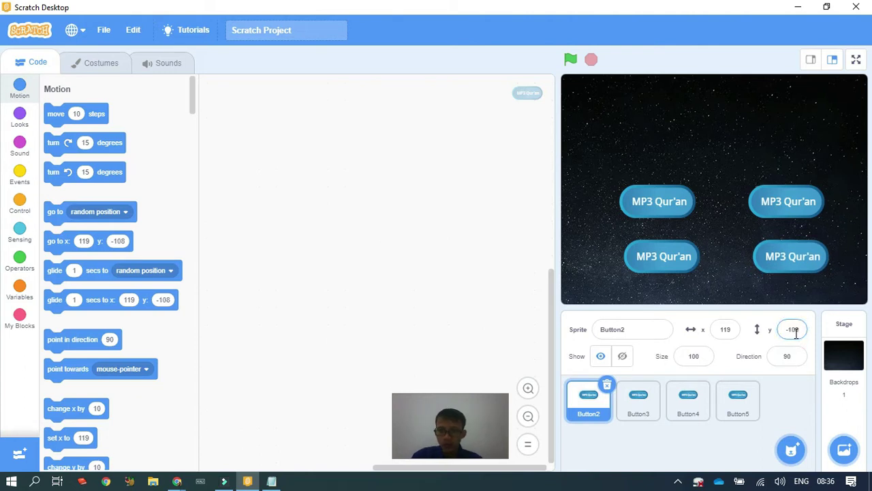
Step: Compare the button positions and set Button3's x position to -90 to align it with Button4
left_click(642, 413)
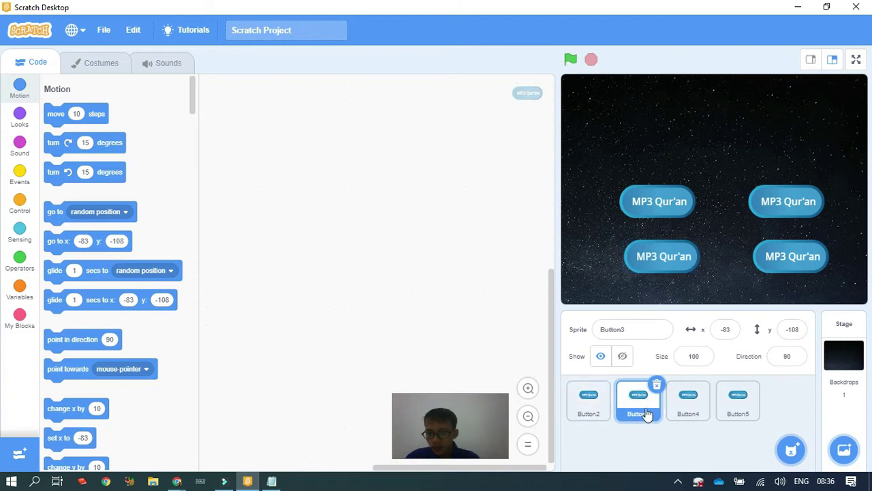
left_click(590, 413)
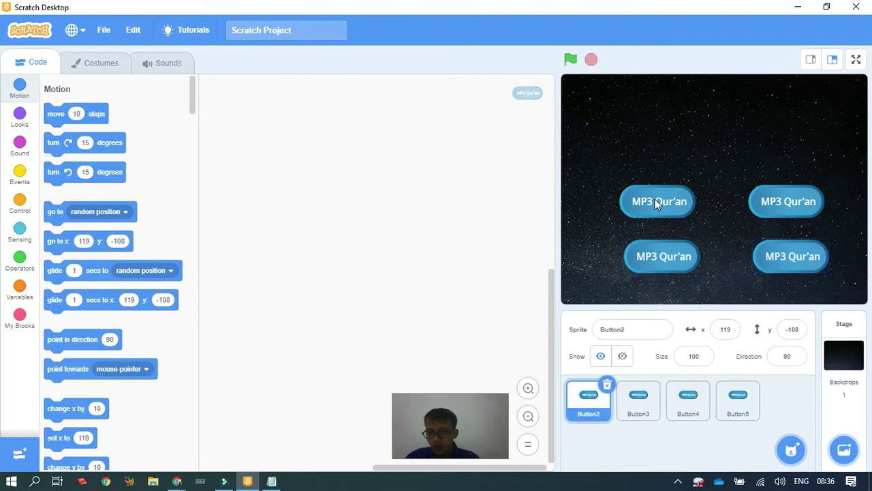
left_click(680, 401)
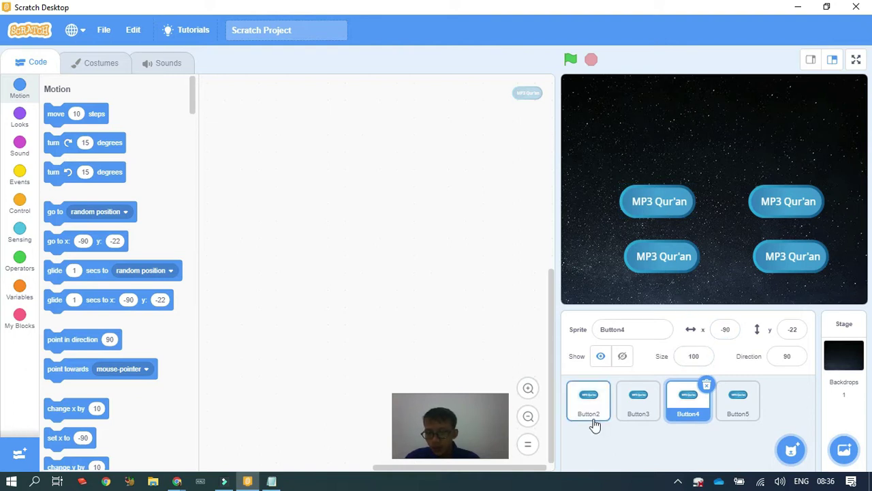
left_click(631, 406)
left_click(737, 329)
key("BackSpace")
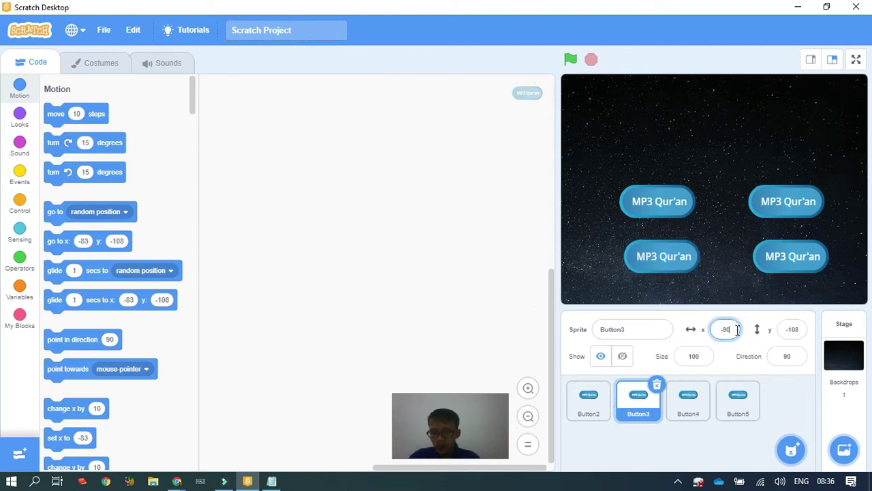
type("90")
key("Return")
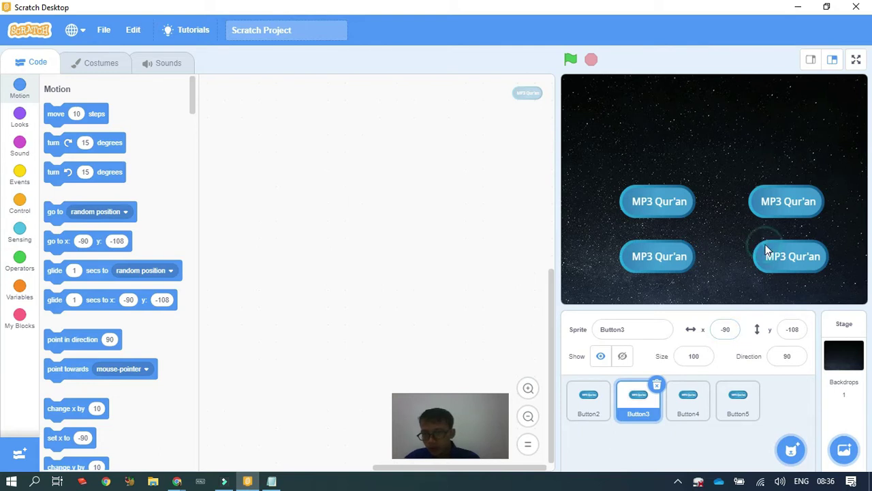
Step: Check Button5's position and set Button2's x position to 112 to align the two sprites
left_click(729, 412)
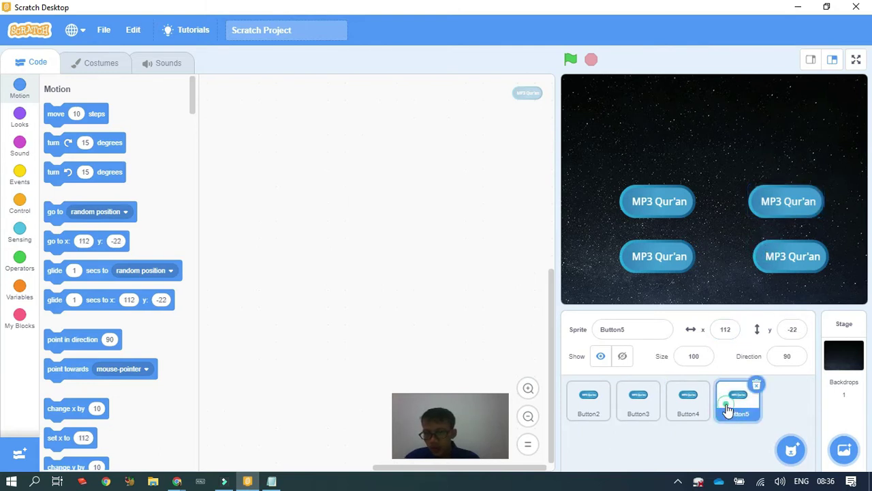
left_click(688, 407)
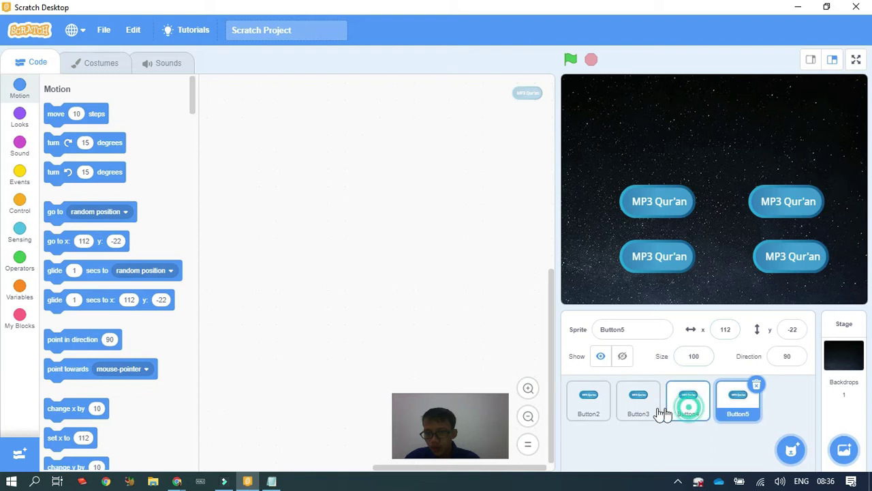
left_click(632, 412)
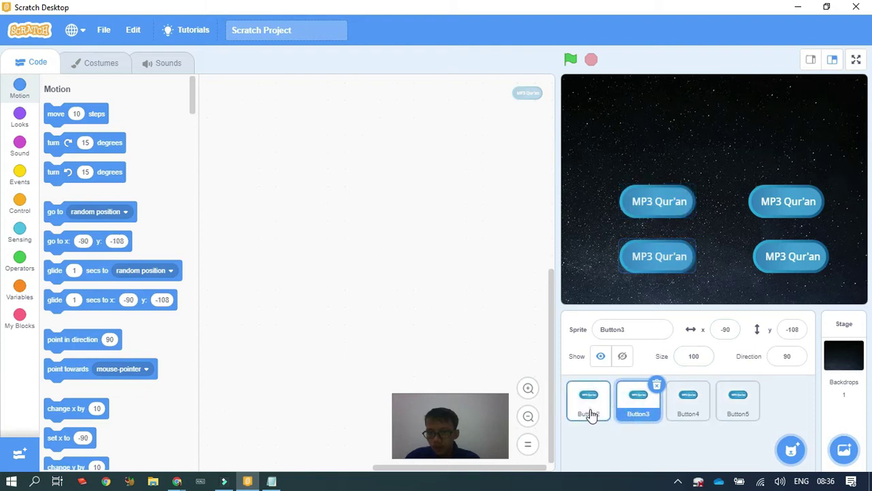
left_click(589, 409)
left_click(731, 329)
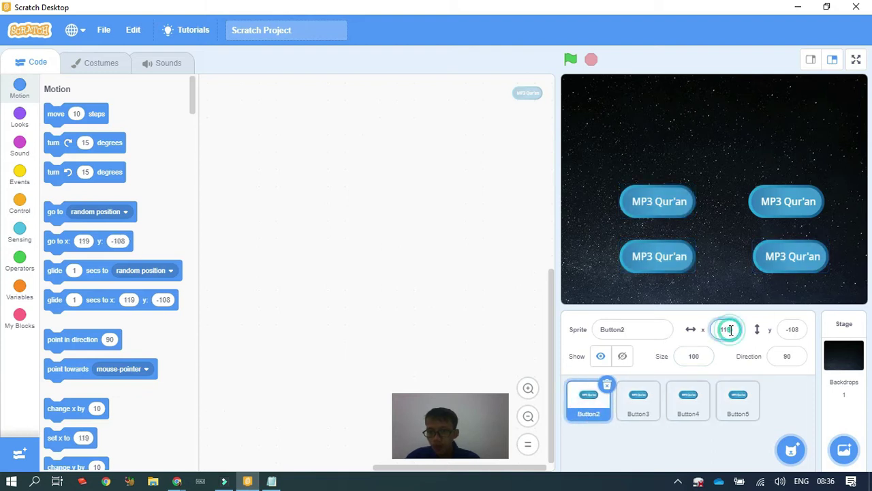
key("Return")
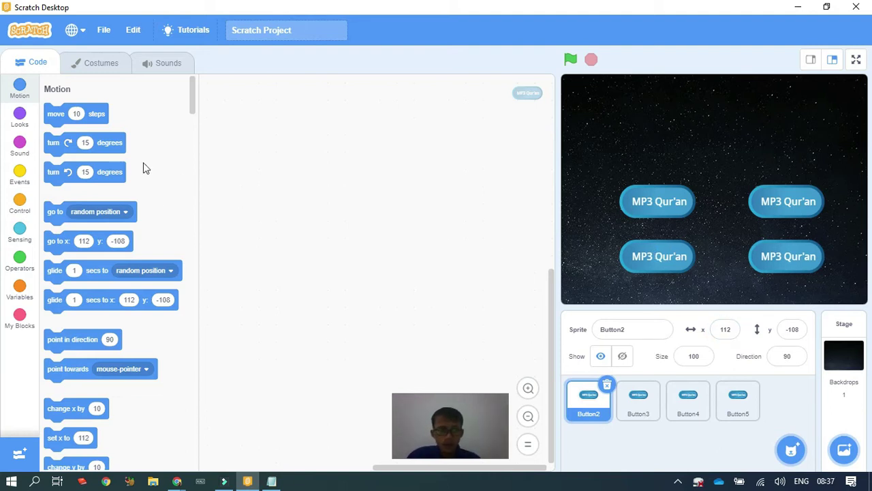
Step: Add the white Sans Serif text "Silahkan Pilih Menu Di Bawah ini" to the upper part of the Stars backdrop
left_click(848, 372)
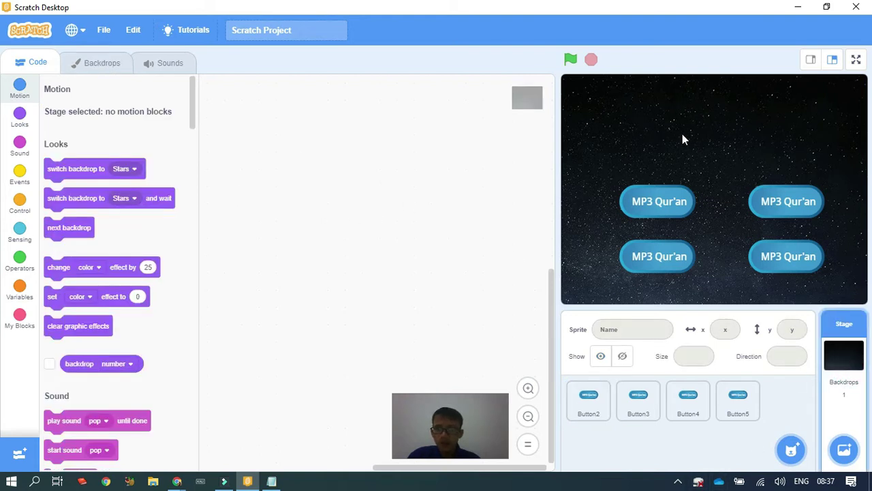
left_click(102, 63)
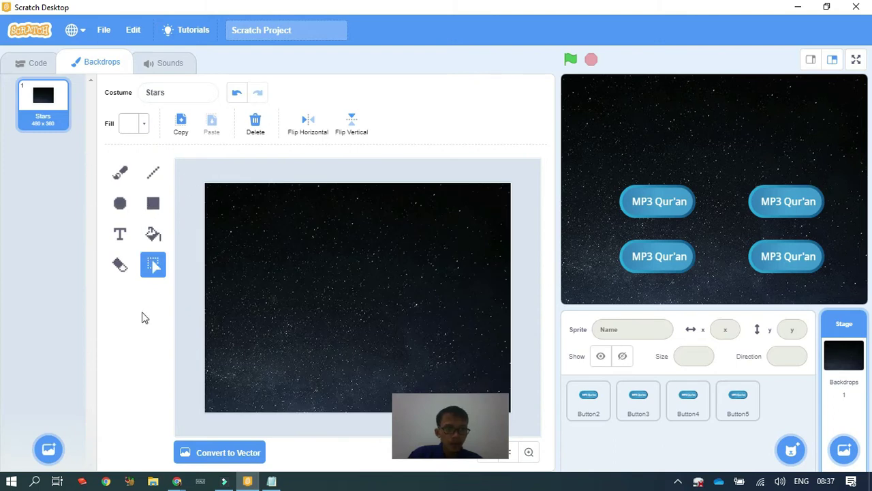
left_click(120, 234)
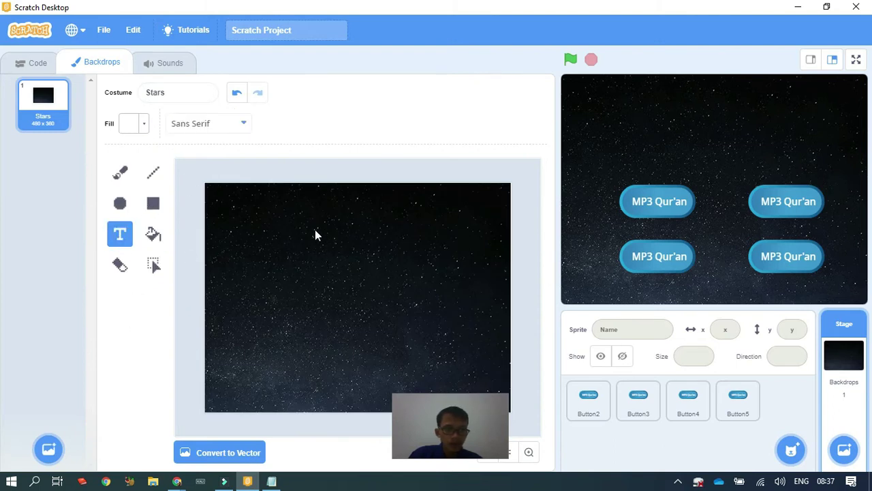
type("Silah")
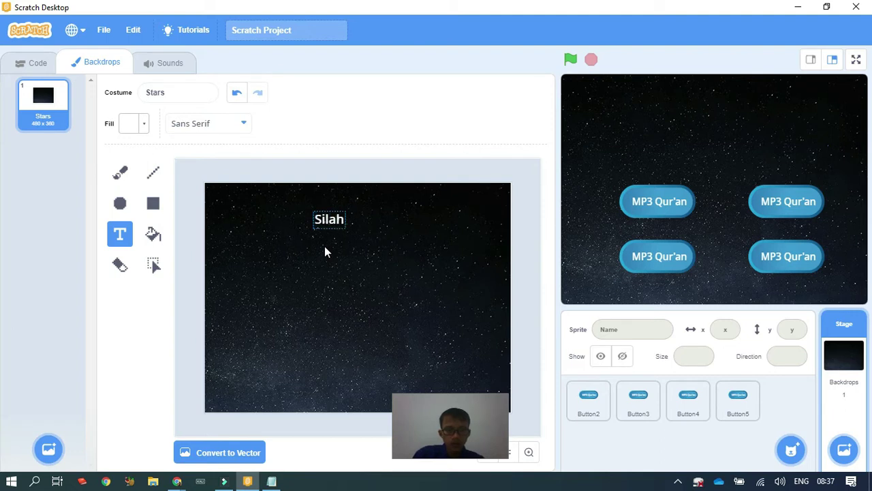
type("kan Pilih Men")
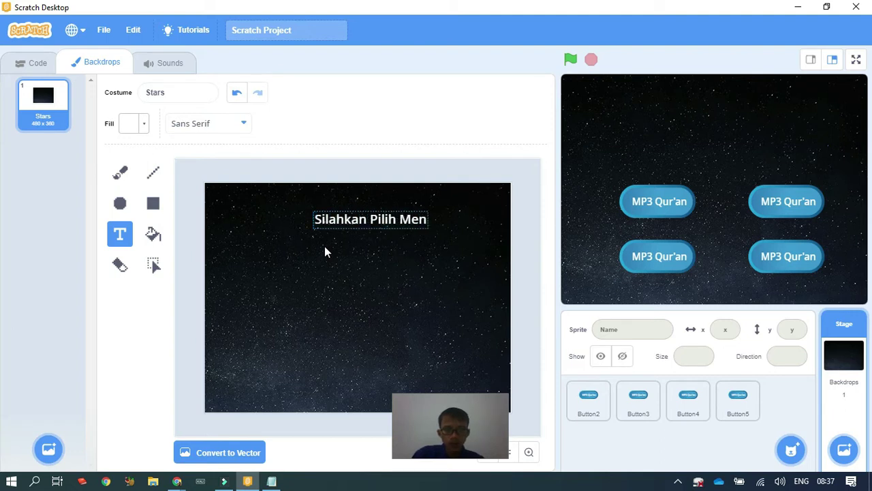
type("u Di baw")
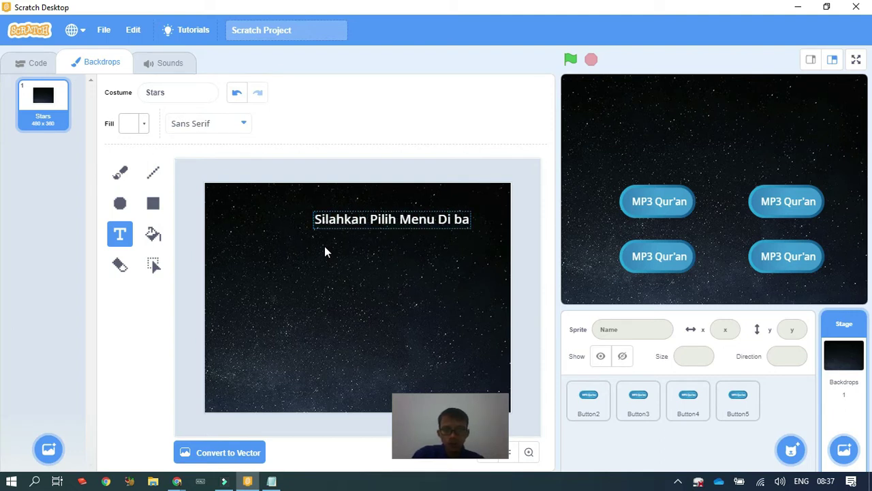
key("BackSpace")
key("BackSpace")
key("BackSpace")
type("B")
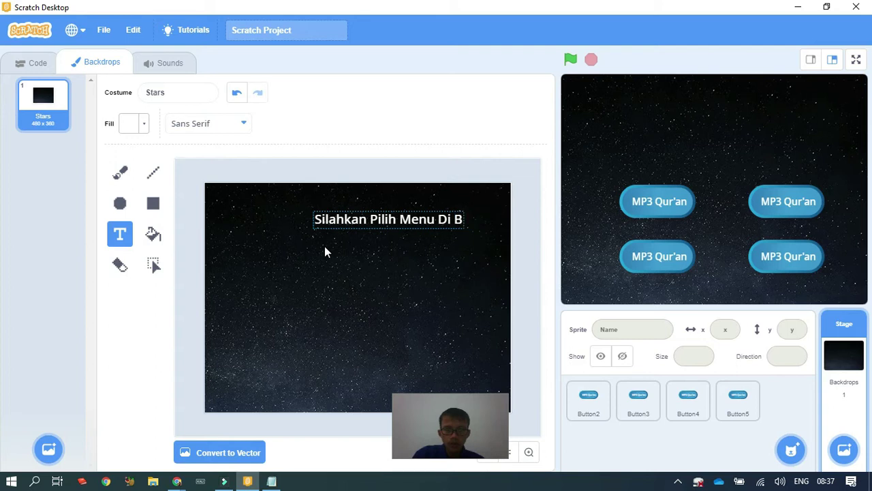
type("awah ini")
key("ctrl+a")
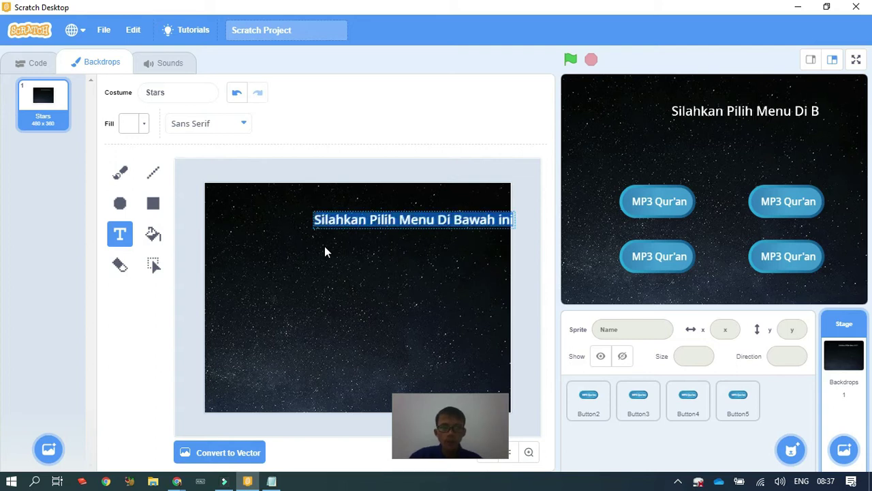
left_click(302, 240)
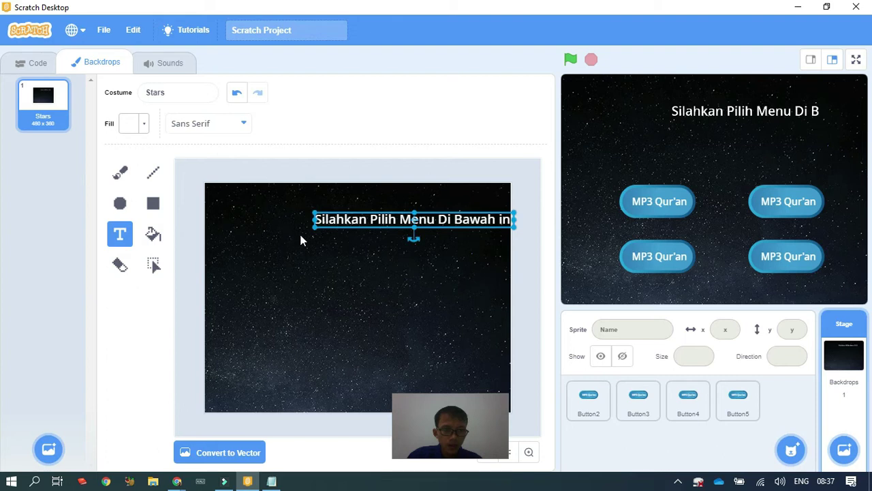
Step: Enlarge the backdrop's heading text and centre it above the buttons, then return to the code view
left_click_drag(338, 219, 289, 230)
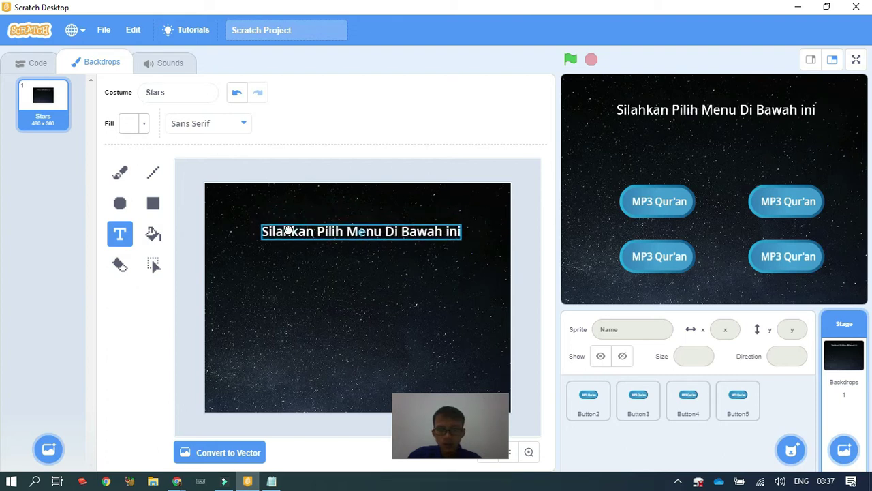
left_click_drag(463, 238, 427, 232)
left_click(428, 232)
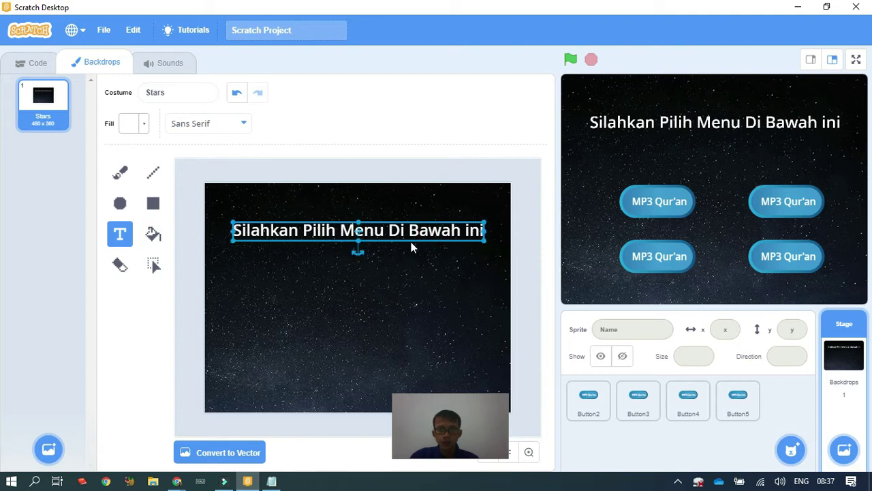
left_click(35, 161)
left_click(20, 60)
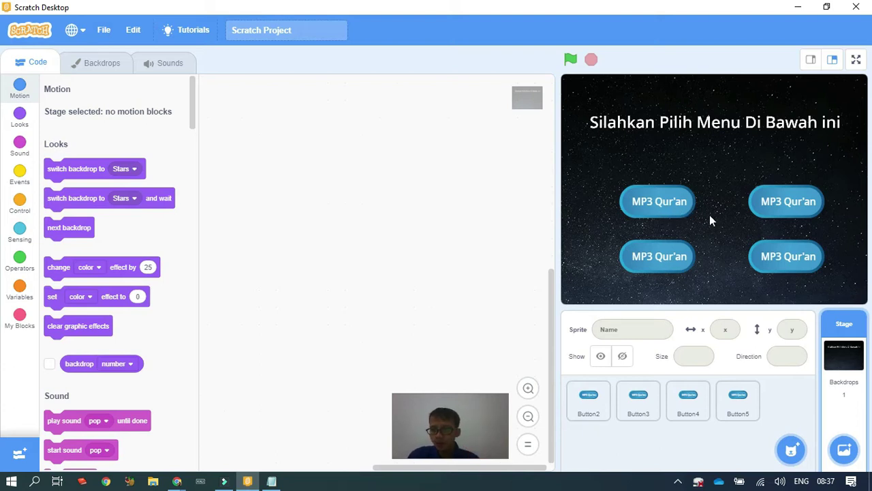
Step: Change the label on Button5's button2-a costume to "MP3 Tafsir", checking the menu names in Notepad
left_click(588, 409)
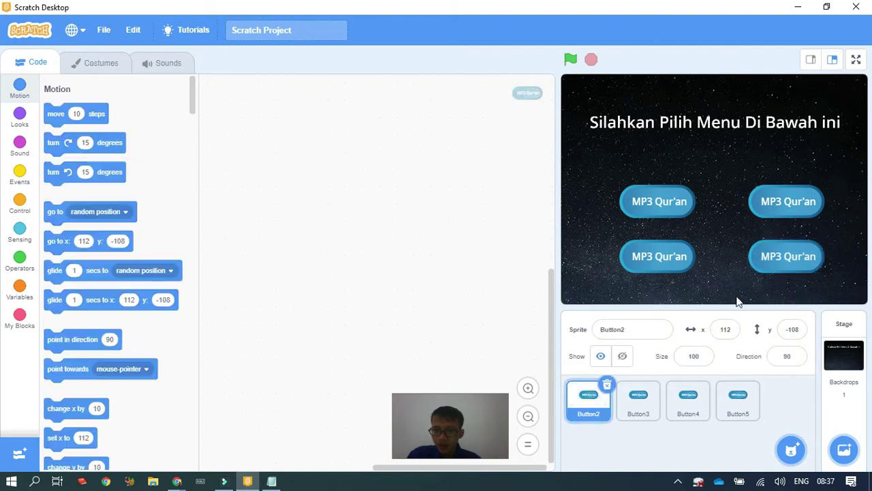
left_click(644, 405)
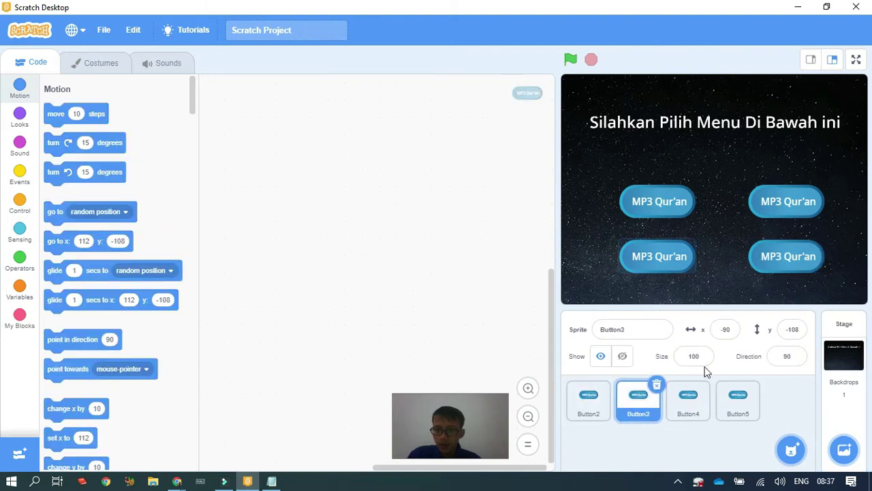
left_click(692, 408)
left_click(743, 408)
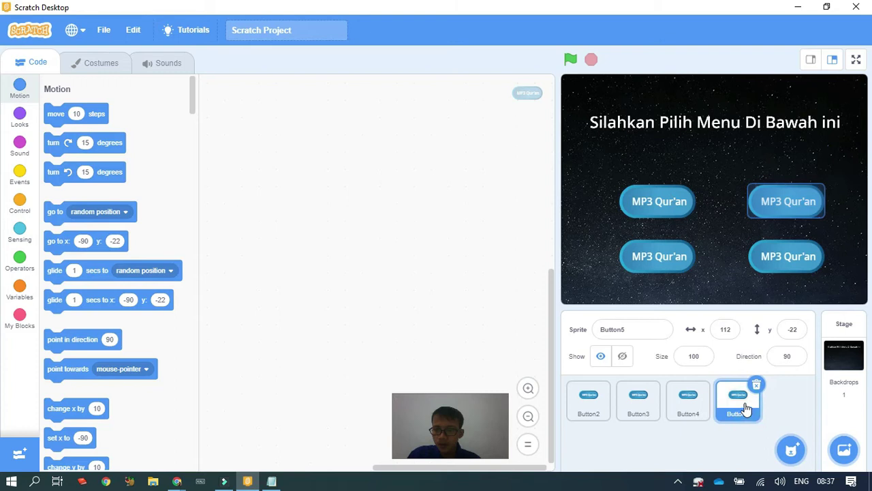
left_click(108, 67)
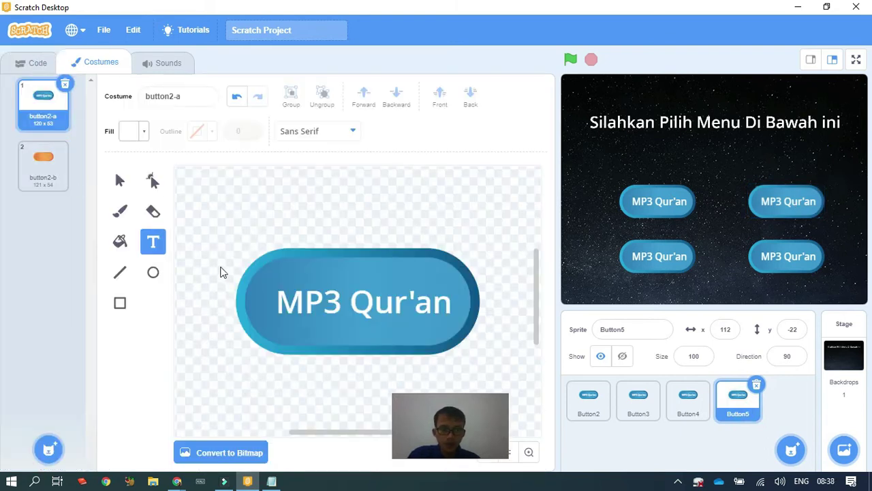
left_click_drag(350, 303, 451, 303)
type("Tafsir")
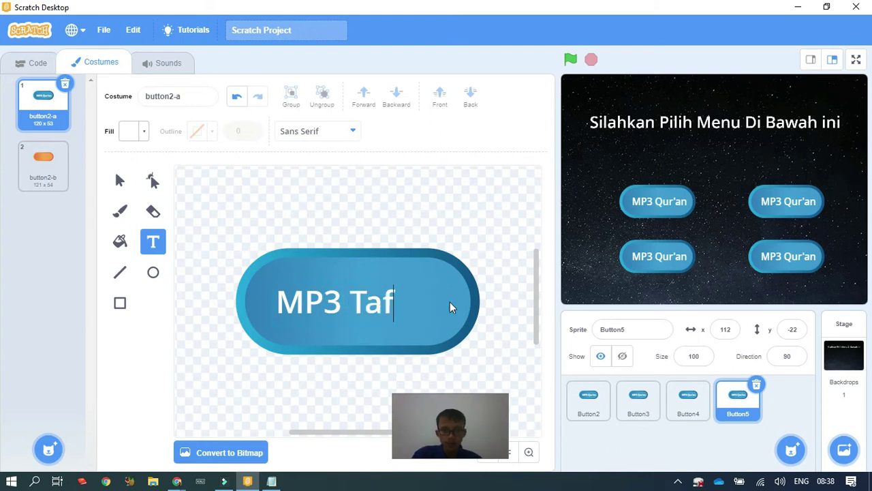
left_click(271, 481)
left_click(163, 156)
left_click(18, 264)
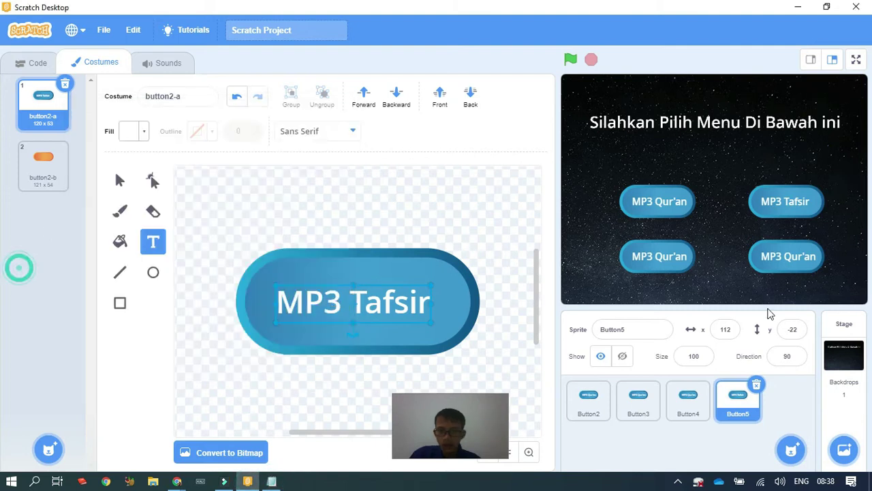
Step: Replace the label on Button3's button2-a costume with text starting "About"
left_click(689, 409)
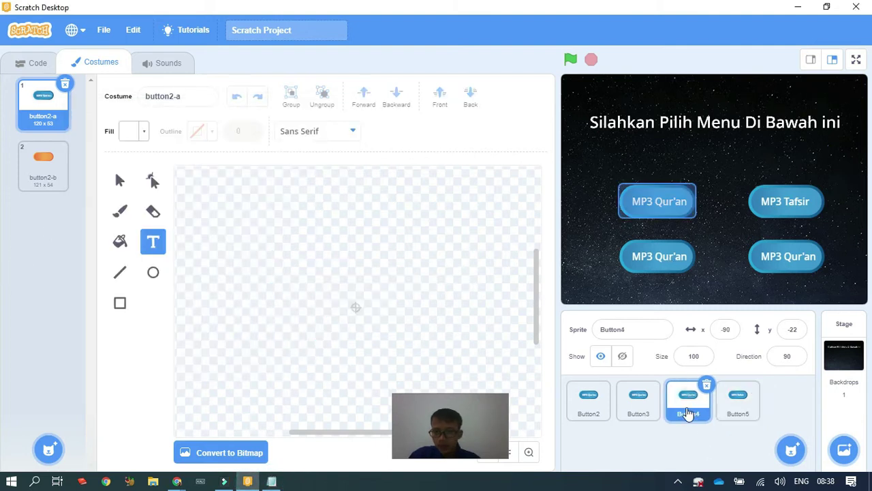
left_click(647, 411)
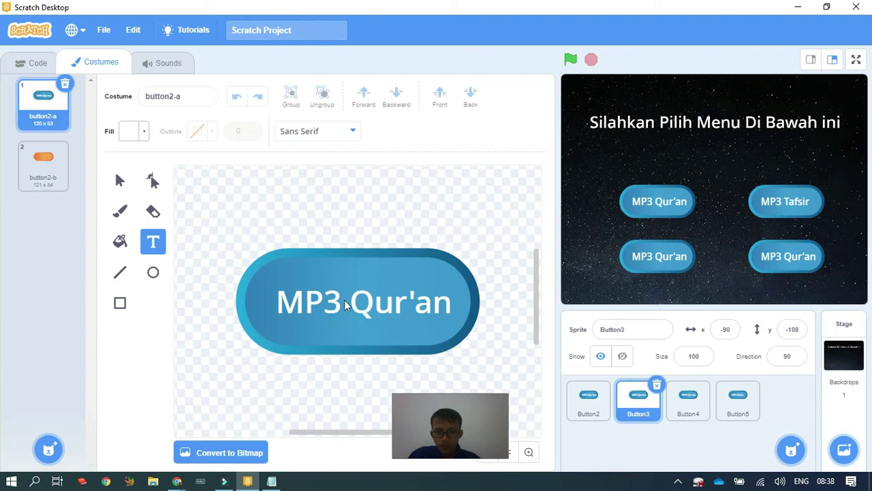
left_click(325, 305)
key("ctrl+a")
type("About")
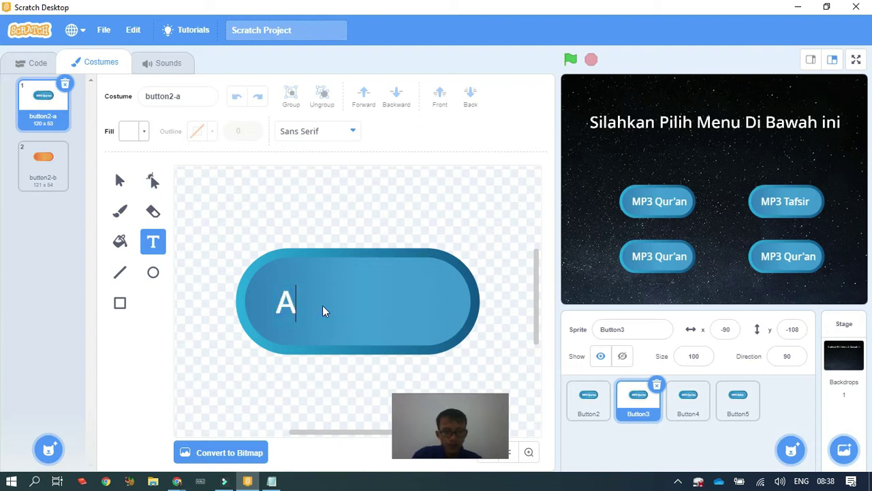